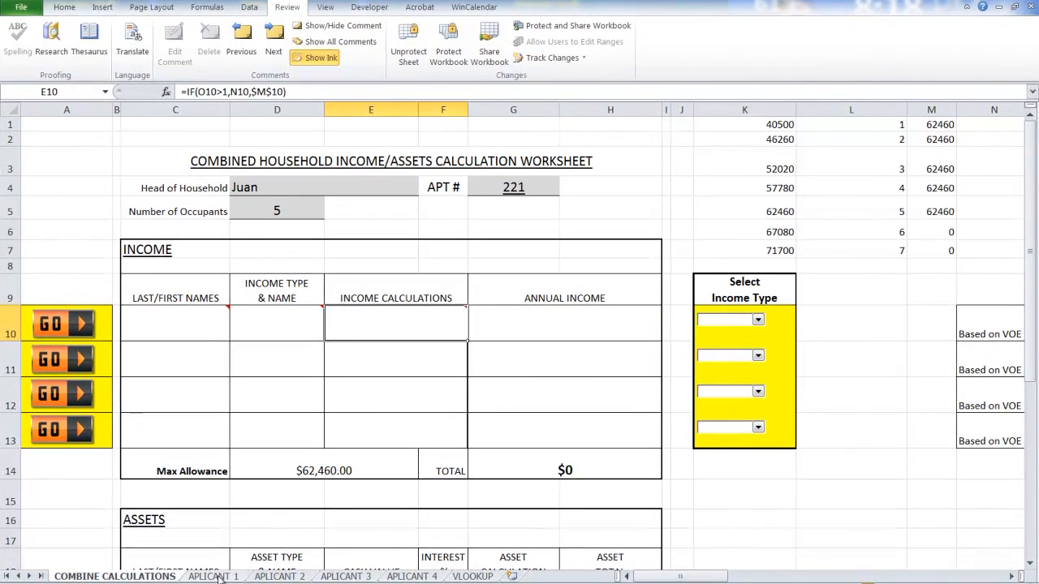
# View the first applicant's income worksheet and return to the combined calculations sheet, once through its sheet and once through its link.
pyautogui.click(215, 576)
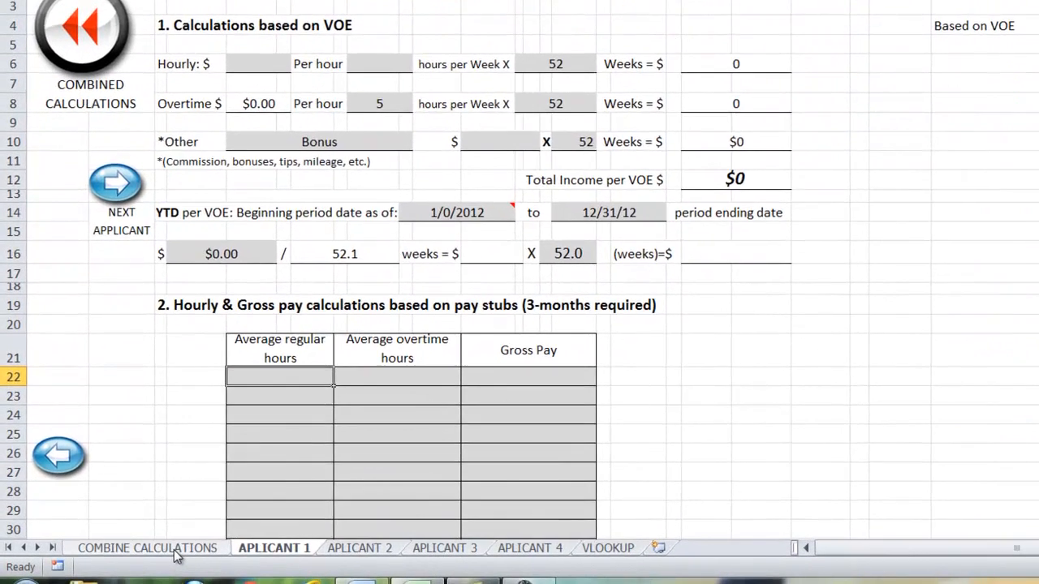
pyautogui.click(162, 548)
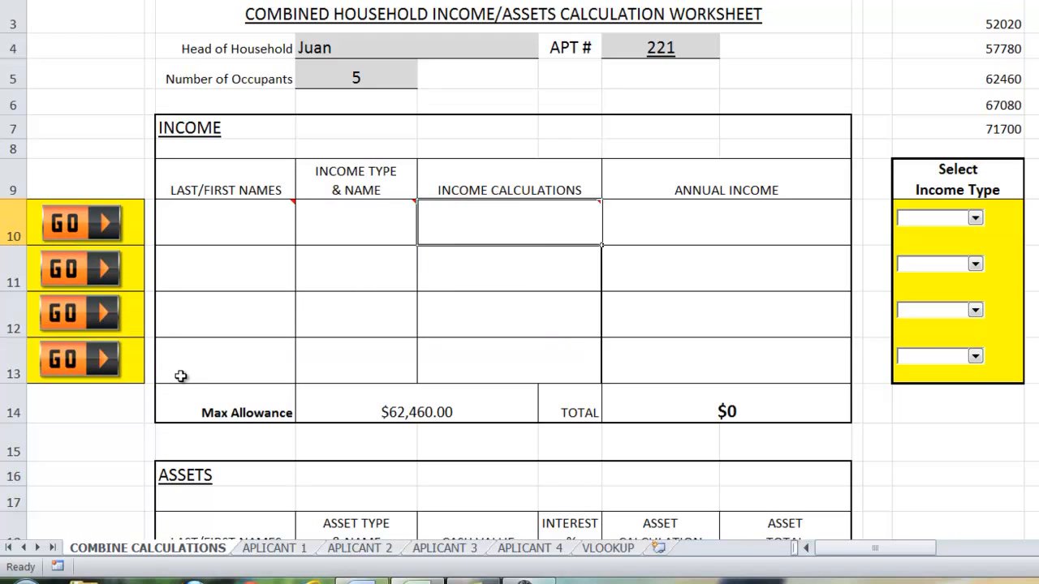
pyautogui.click(85, 233)
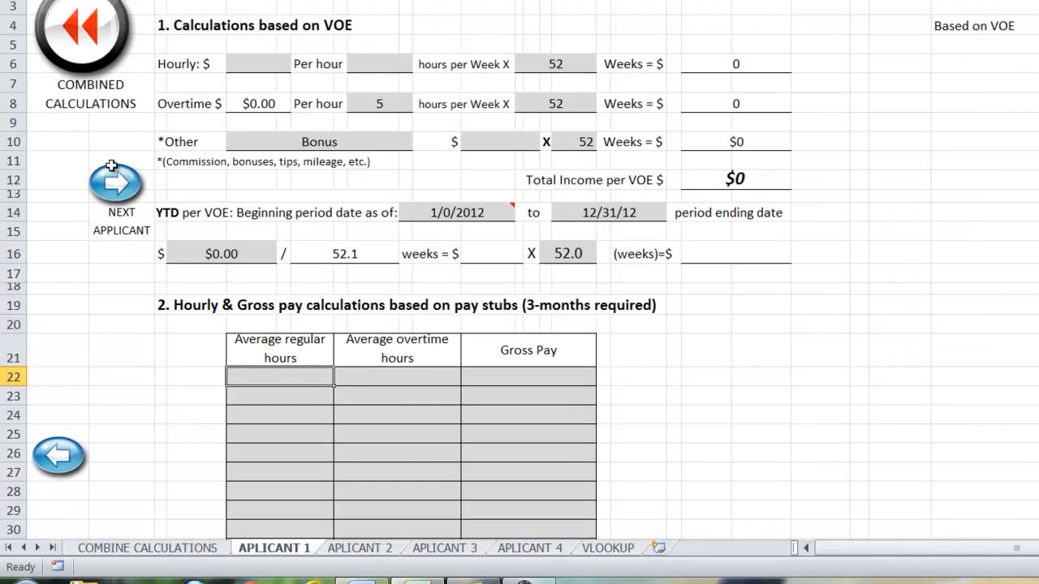
pyautogui.click(73, 51)
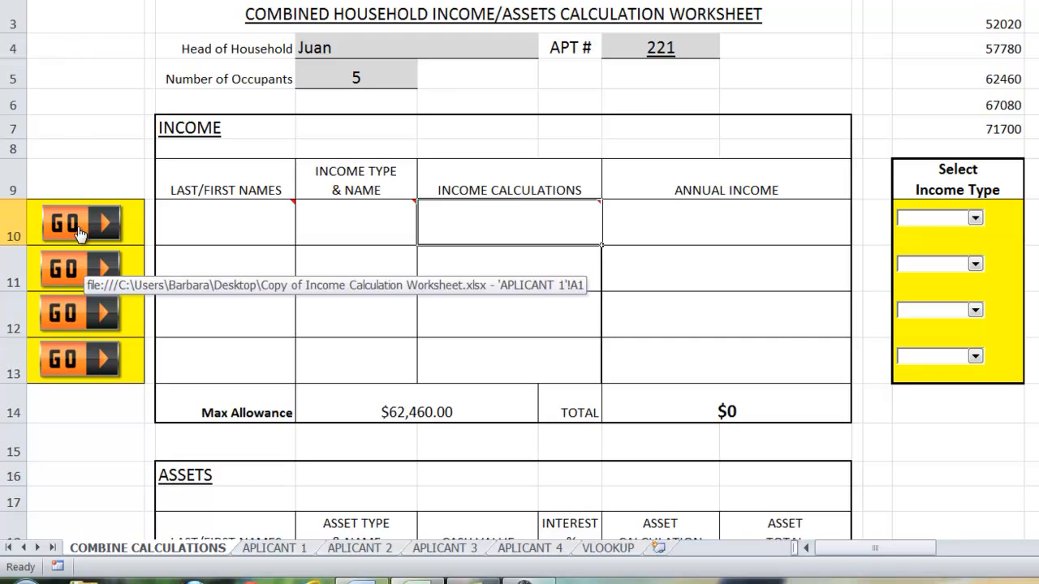
# Review the applicant 2, 3 and 4 worksheets in sequence, go back through them to applicant 1, and return to the combined calculations.
pyautogui.click(81, 273)
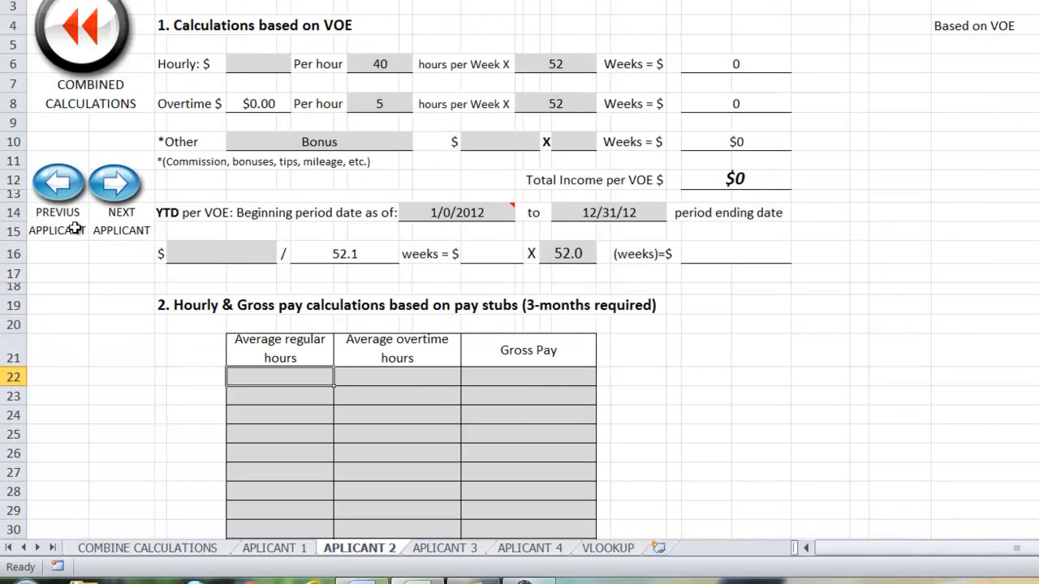
pyautogui.click(111, 188)
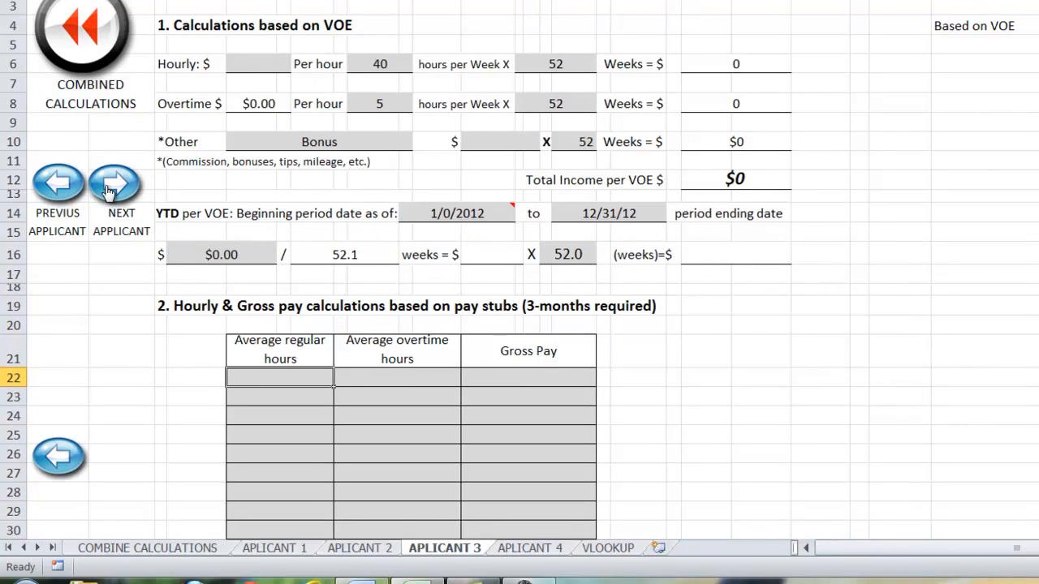
pyautogui.click(111, 188)
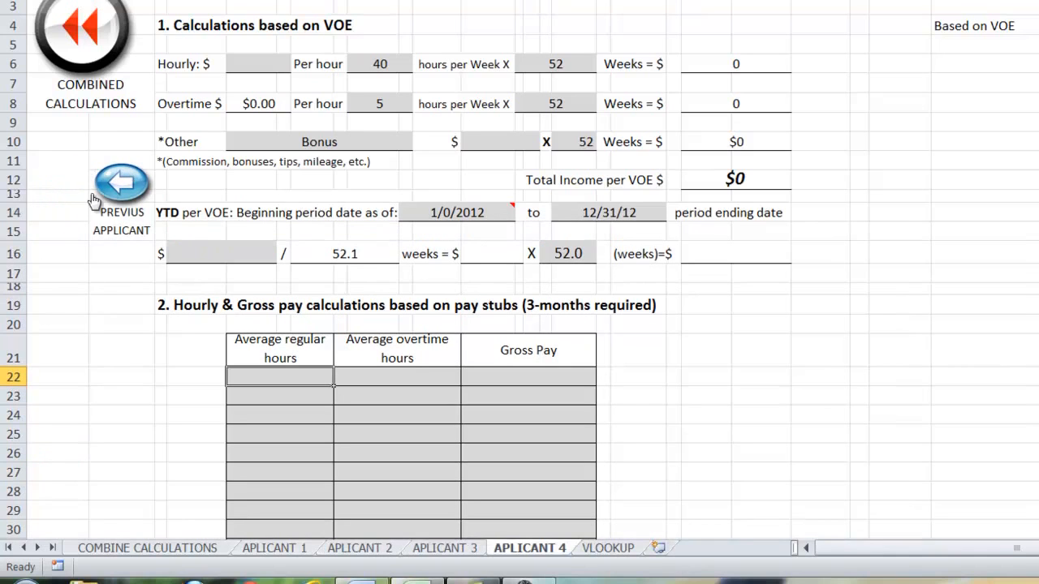
pyautogui.click(101, 195)
pyautogui.click(73, 198)
pyautogui.click(73, 197)
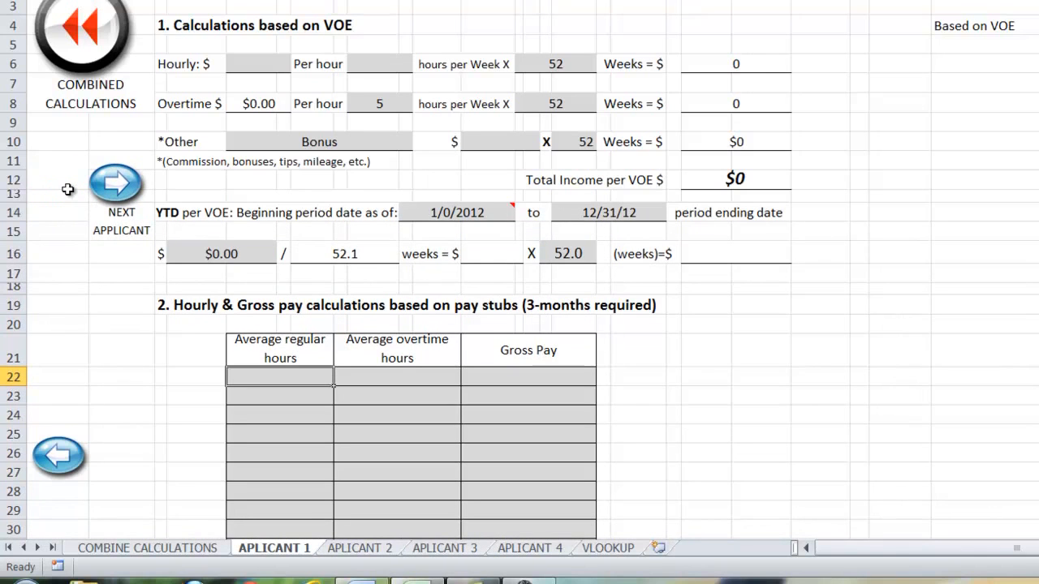
pyautogui.click(82, 65)
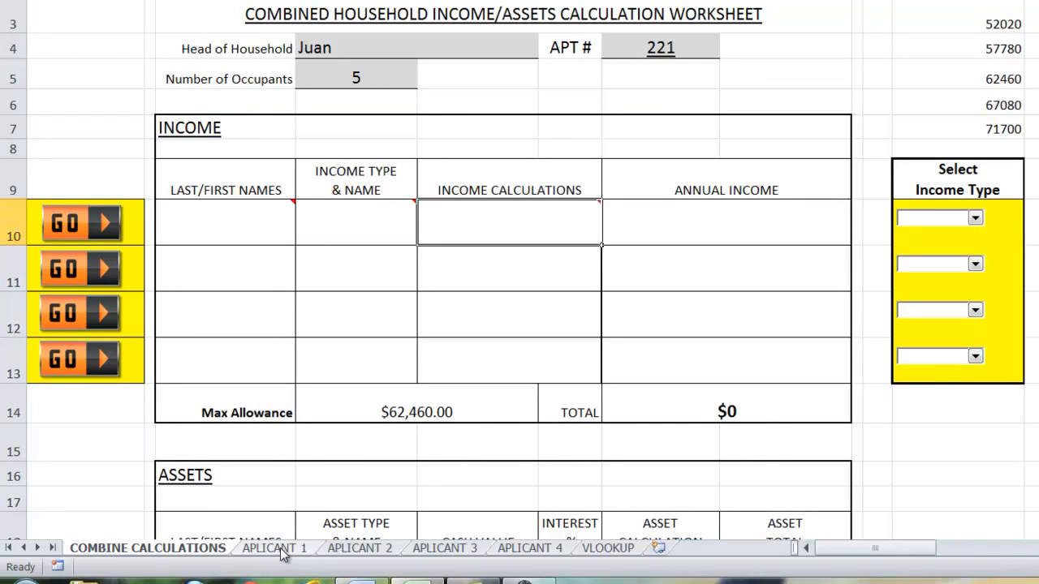
# View the applicant 2 and applicant 3 sheets directly and return to the combined calculations sheet.
pyautogui.click(357, 554)
pyautogui.click(442, 550)
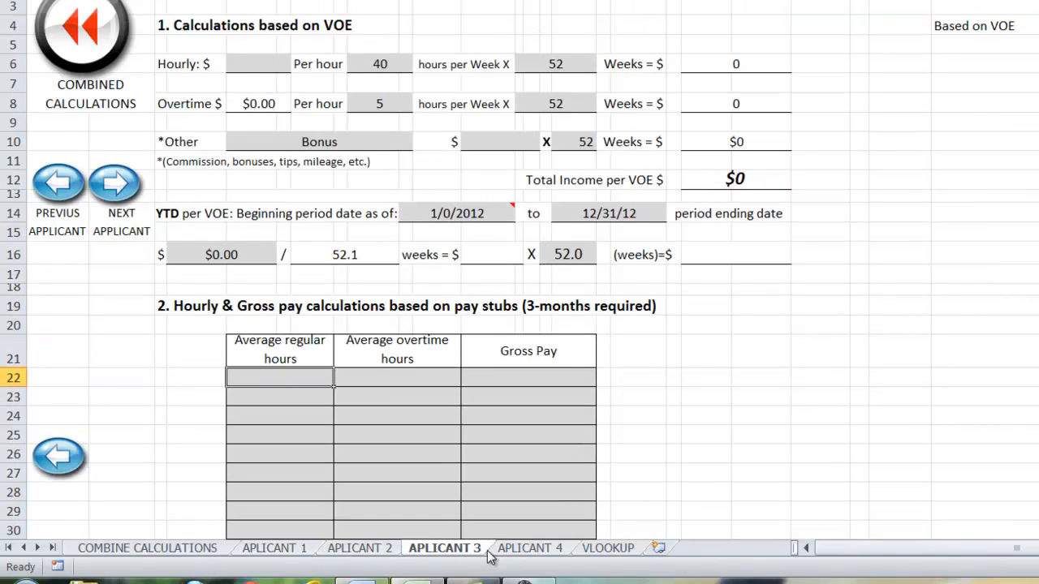
pyautogui.click(185, 552)
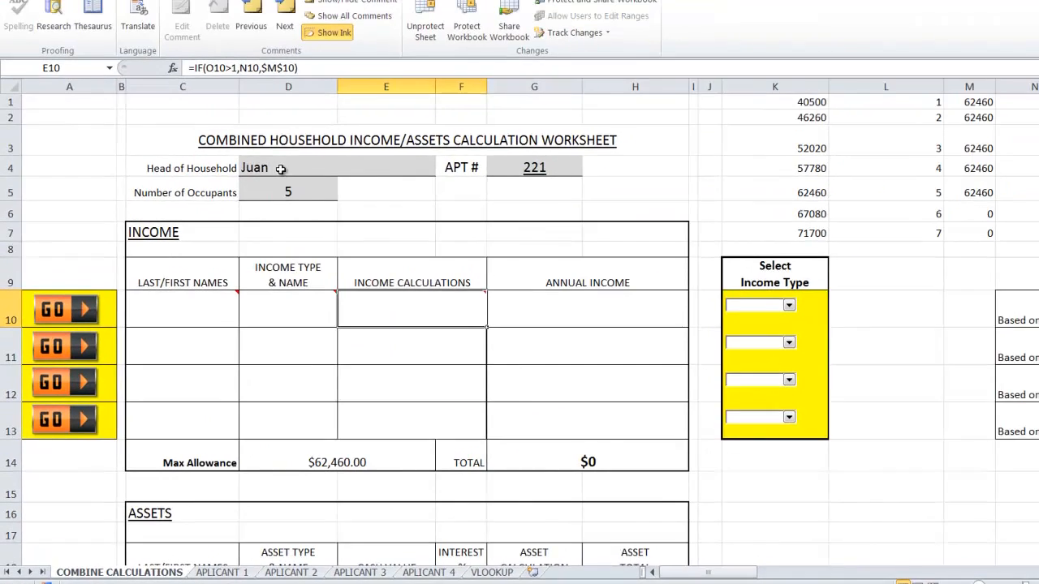
# Set the number of occupants to 2 on the combined household worksheet.
pyautogui.click(343, 50)
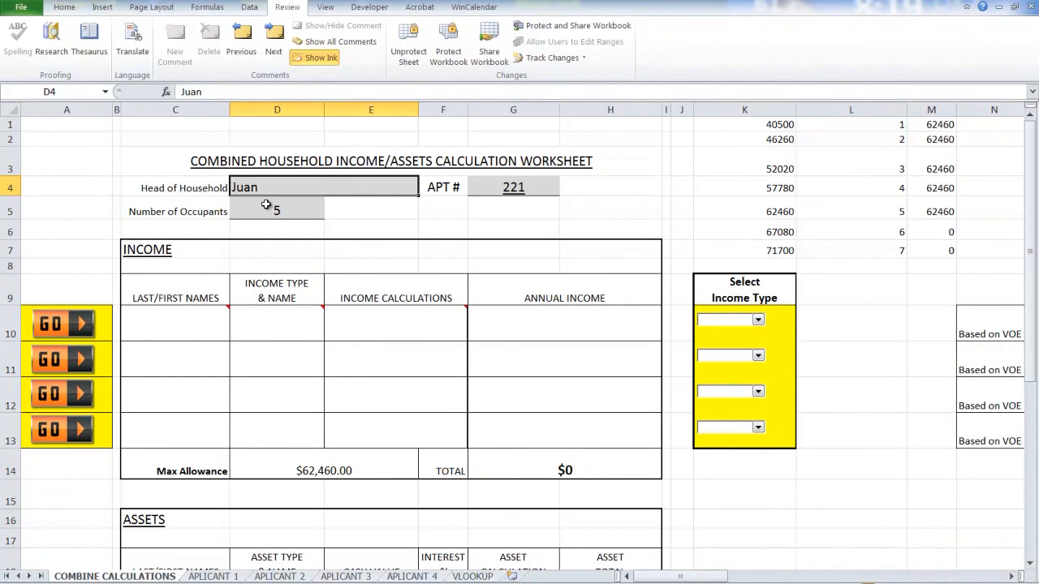
pyautogui.click(265, 208)
pyautogui.click(269, 188)
pyautogui.click(497, 186)
pyautogui.click(278, 209)
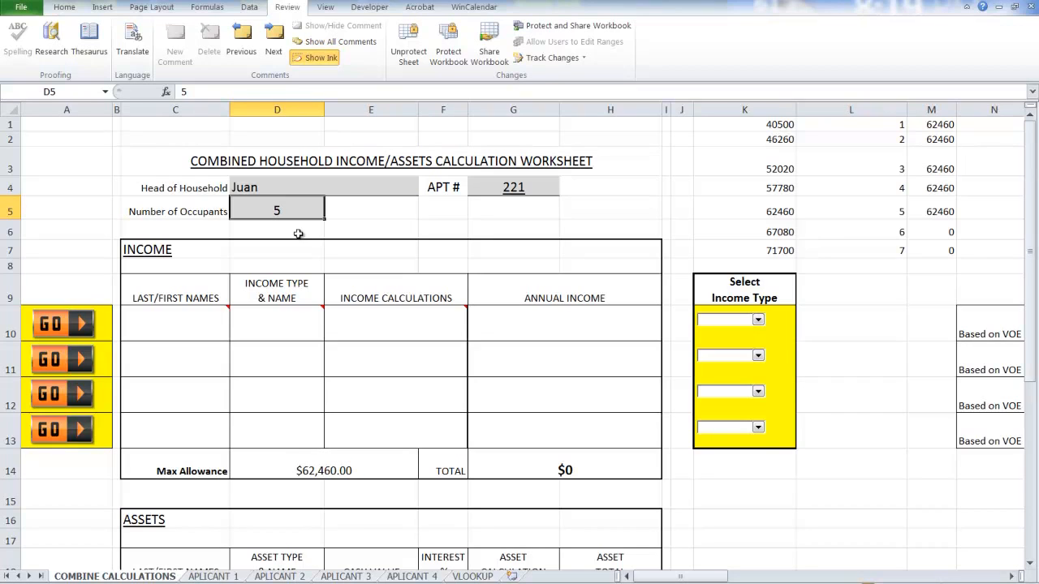
pyautogui.write('2')
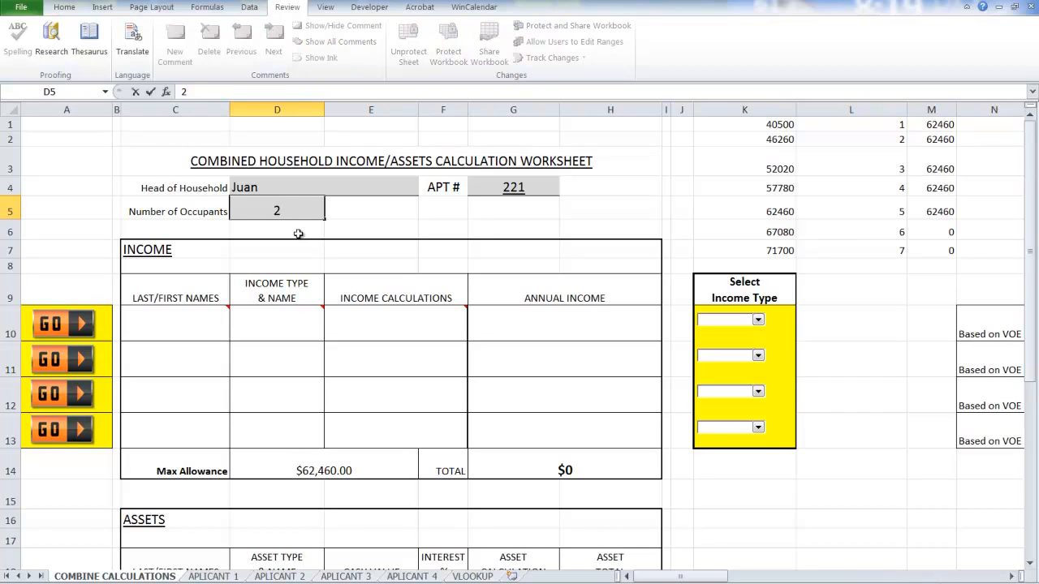
pyautogui.press('Return')
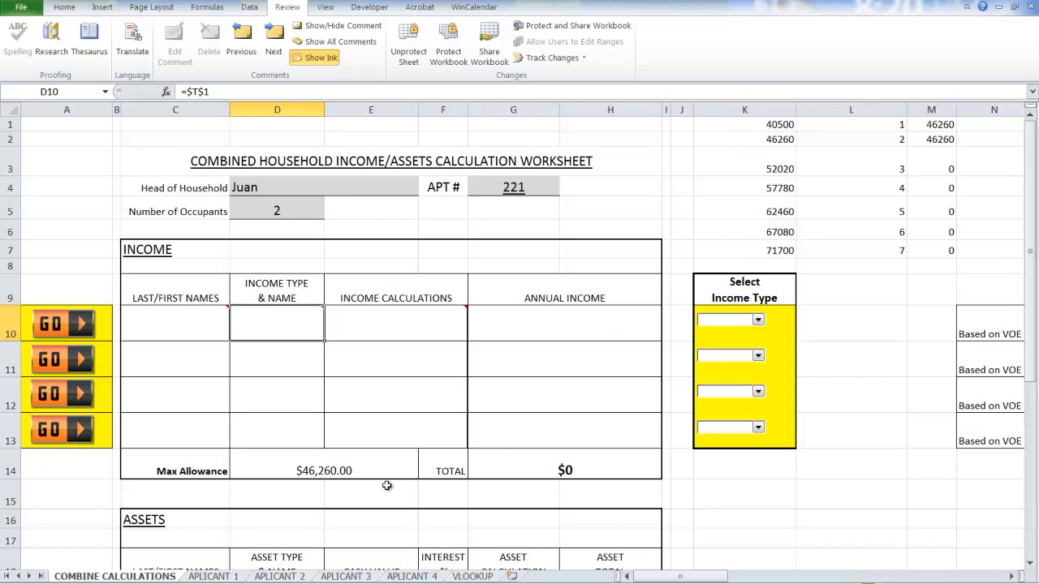
# Open the applicant 2 income calculation worksheet and enter the applicant's name.
pyautogui.click(269, 213)
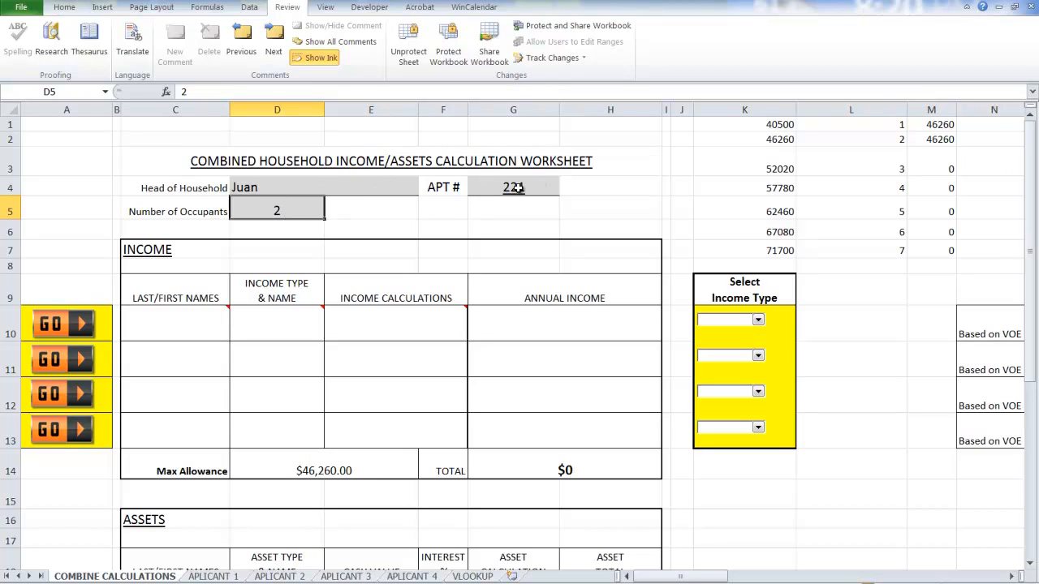
pyautogui.click(76, 336)
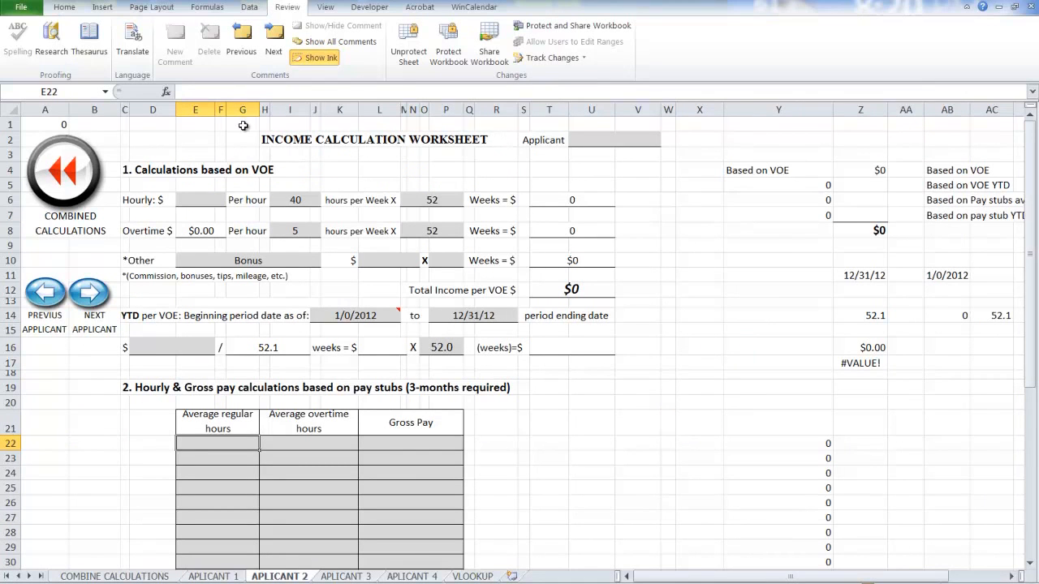
pyautogui.click(598, 140)
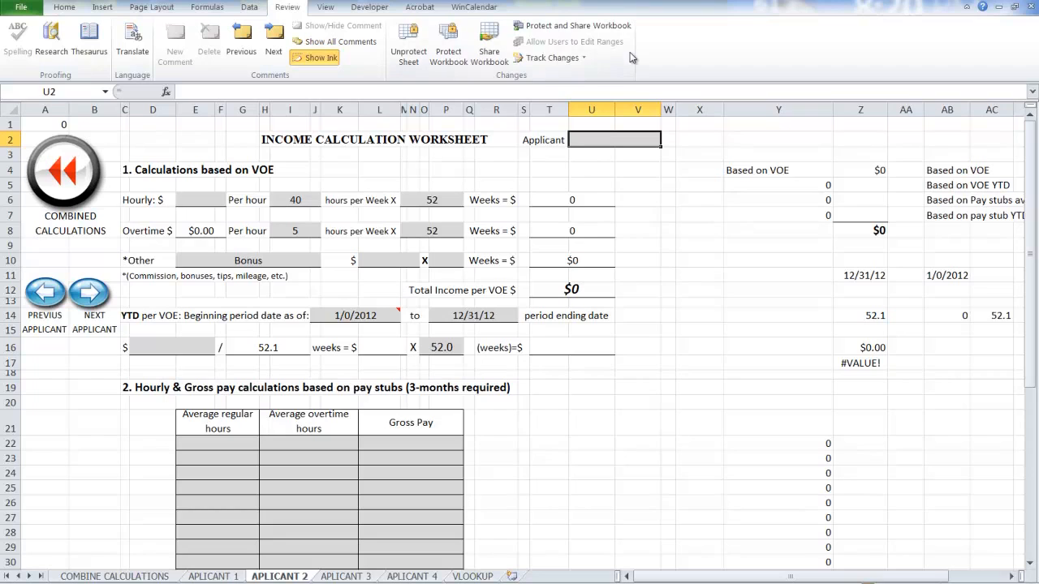
pyautogui.write('juan')
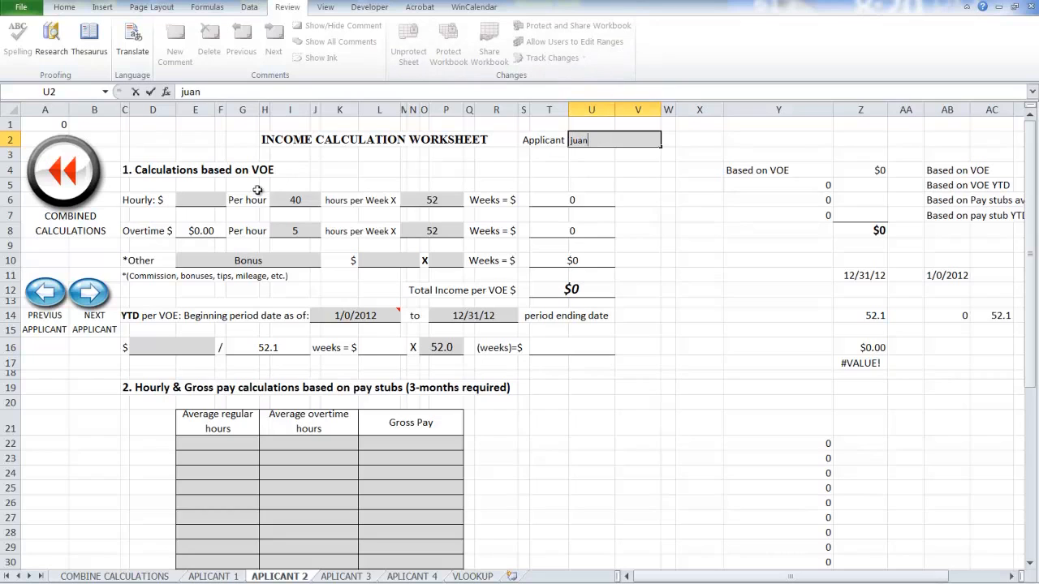
# Enter an hourly rate of $10 in the VOE calculations and check the regular and overtime weekly hours.
pyautogui.click(199, 203)
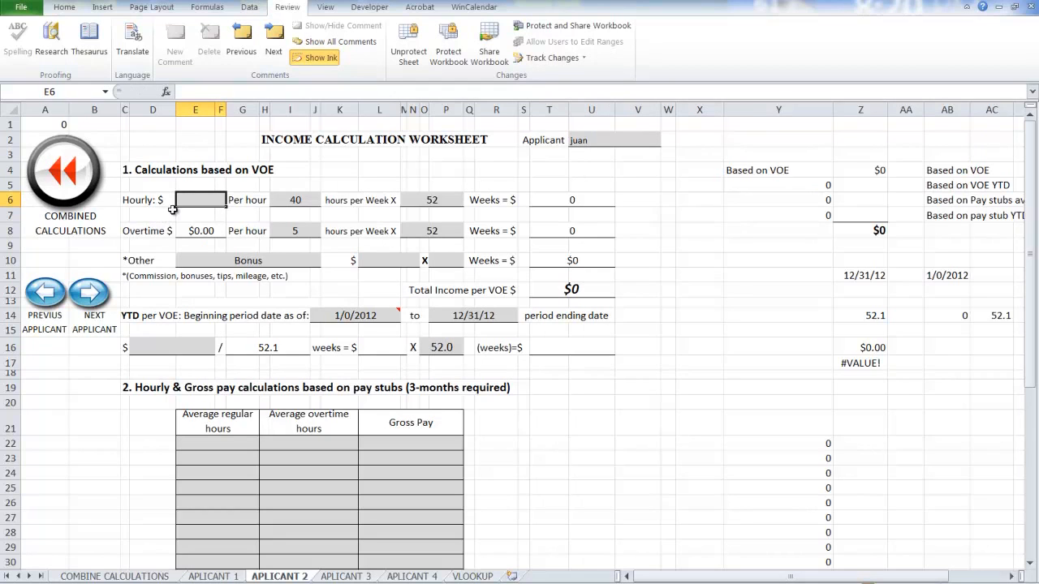
pyautogui.write('10')
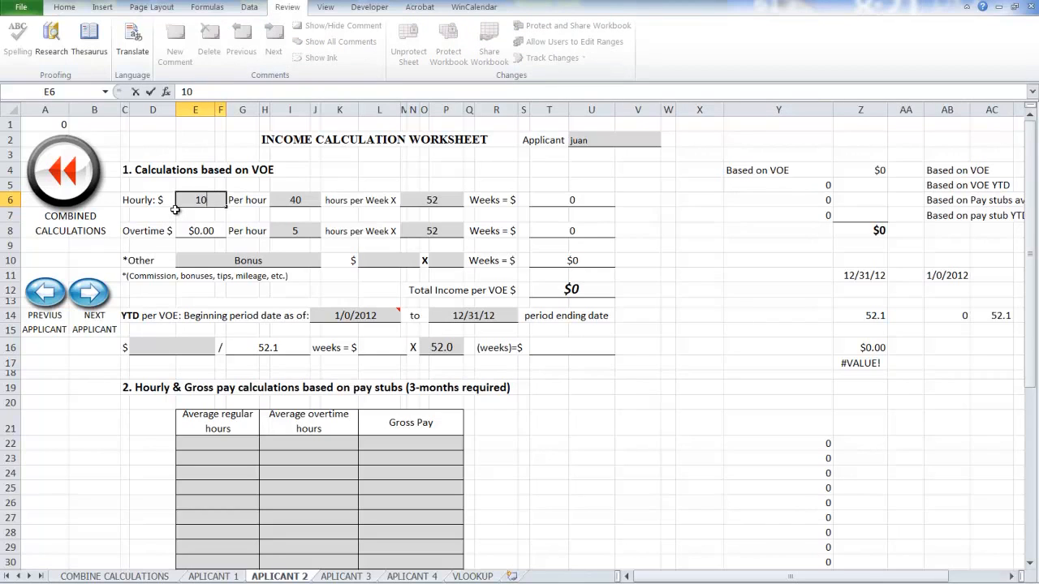
pyautogui.press('Tab')
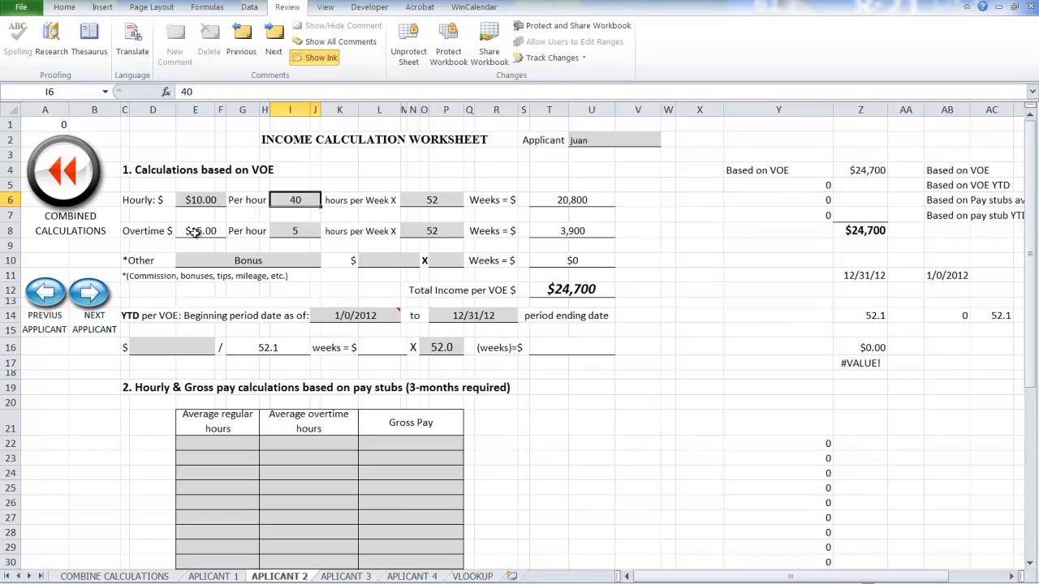
pyautogui.press('F2')
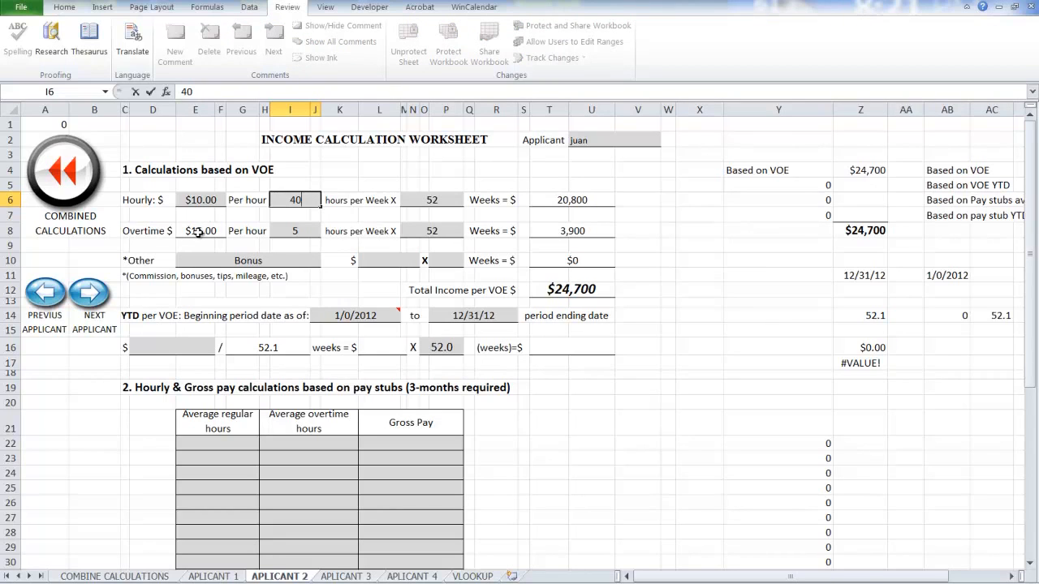
pyautogui.press('Escape')
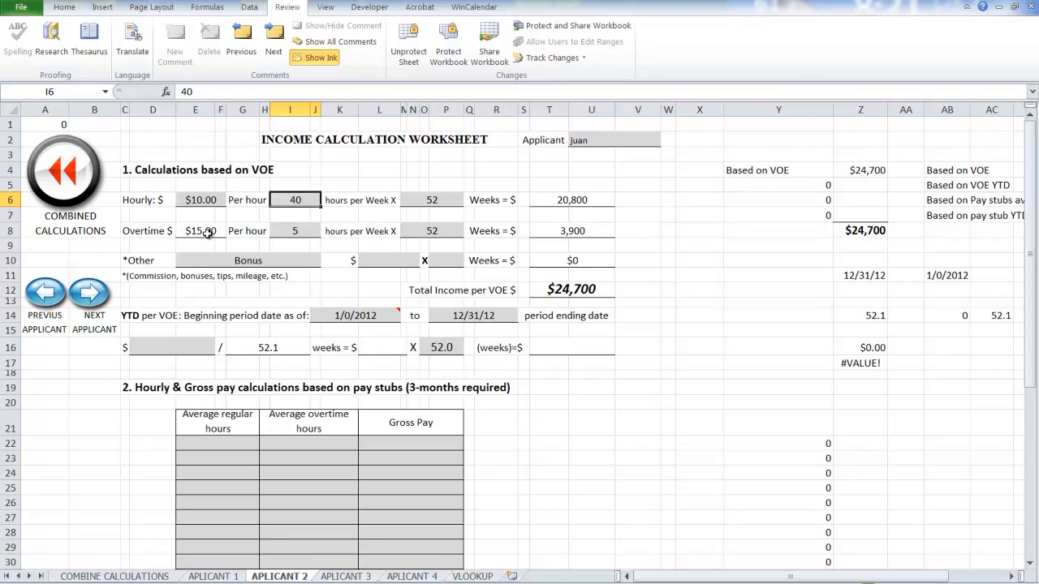
pyautogui.click(289, 228)
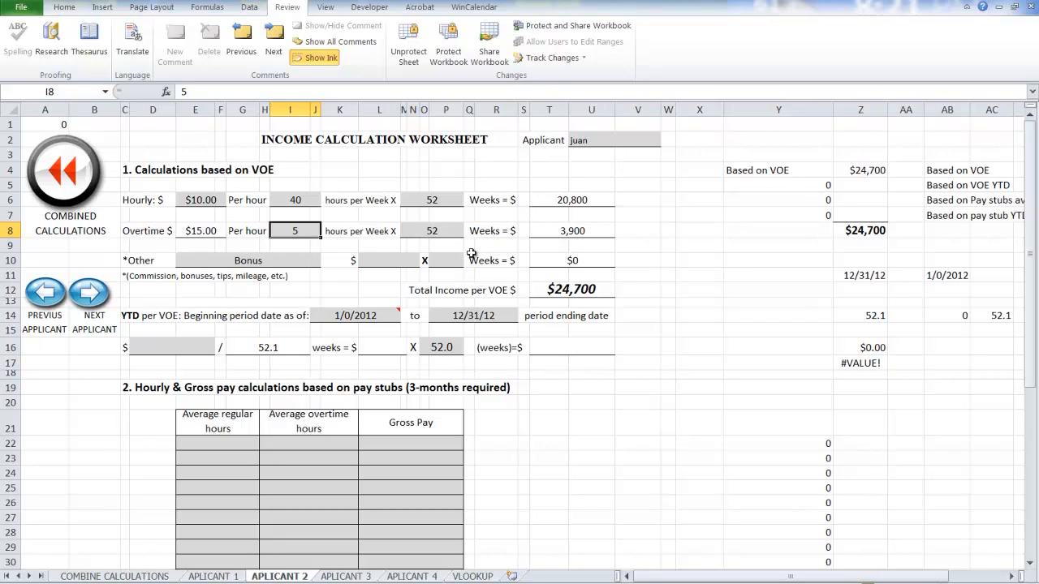
# Enter a bonus of $100 for 52 weeks as other income in the VOE calculations.
pyautogui.click(241, 261)
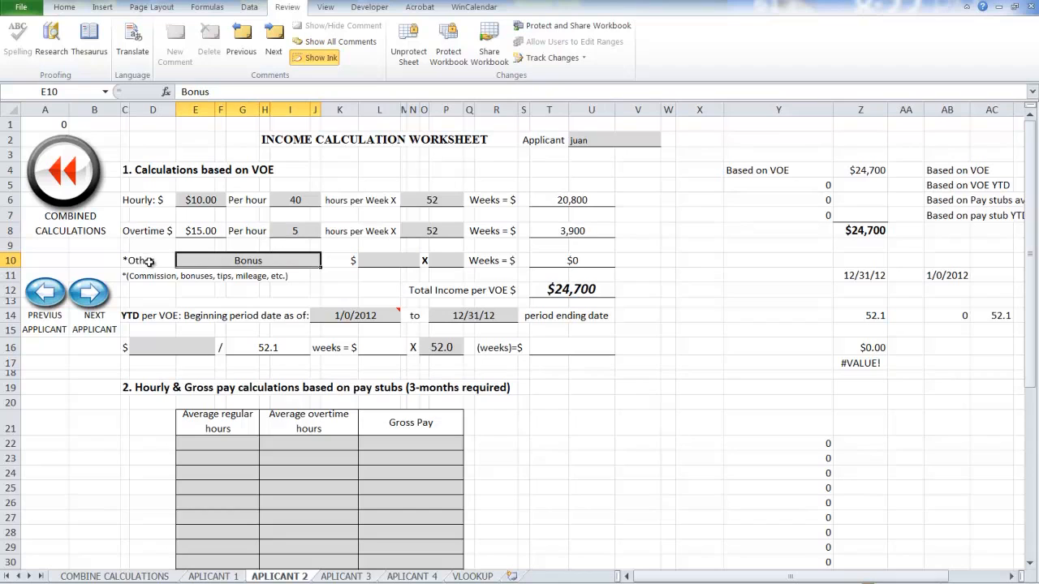
pyautogui.click(381, 258)
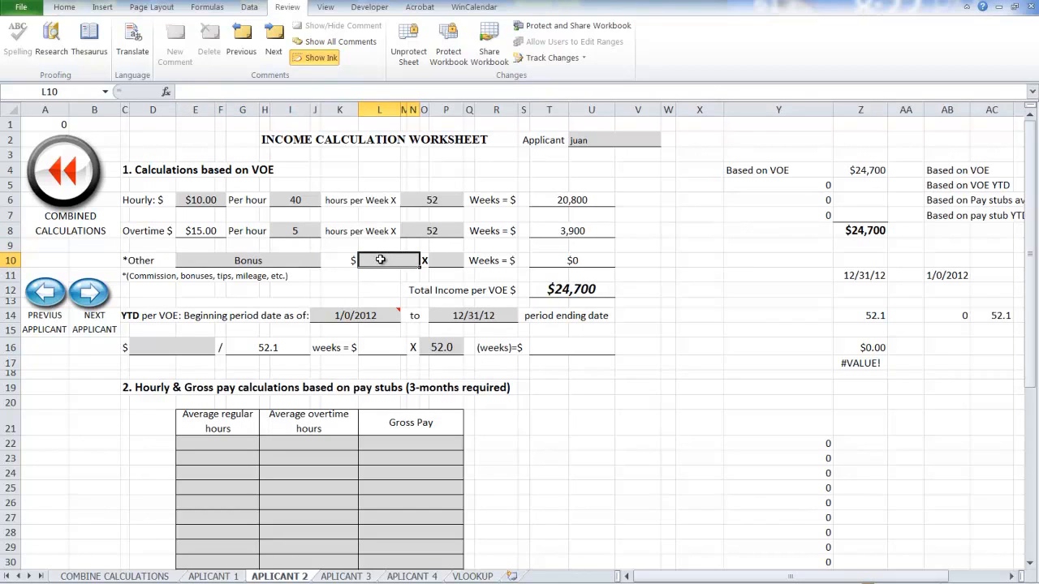
pyautogui.write('100')
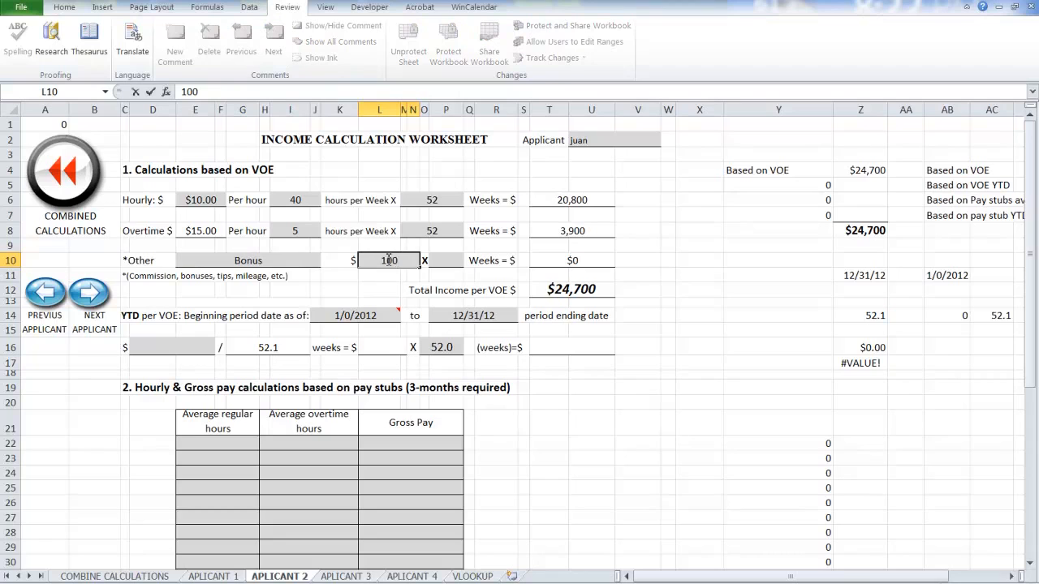
pyautogui.click(442, 261)
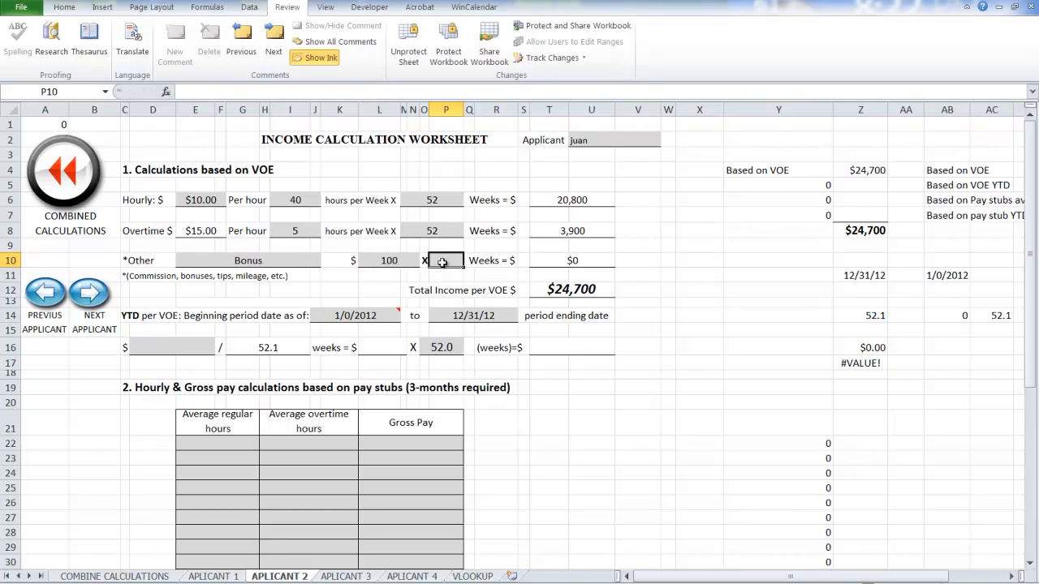
pyautogui.write('5')
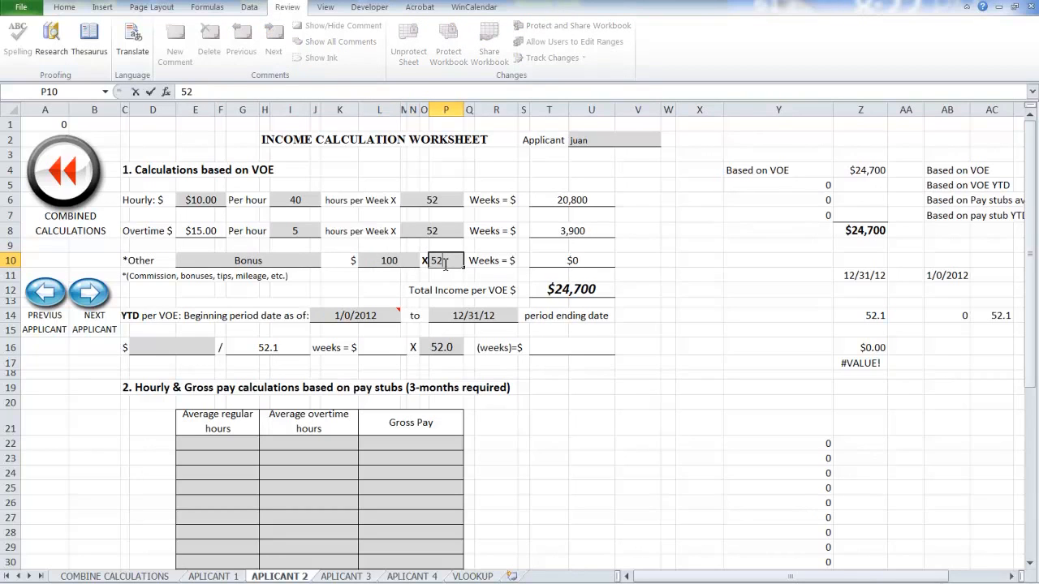
pyautogui.write('2')
pyautogui.press('Return')
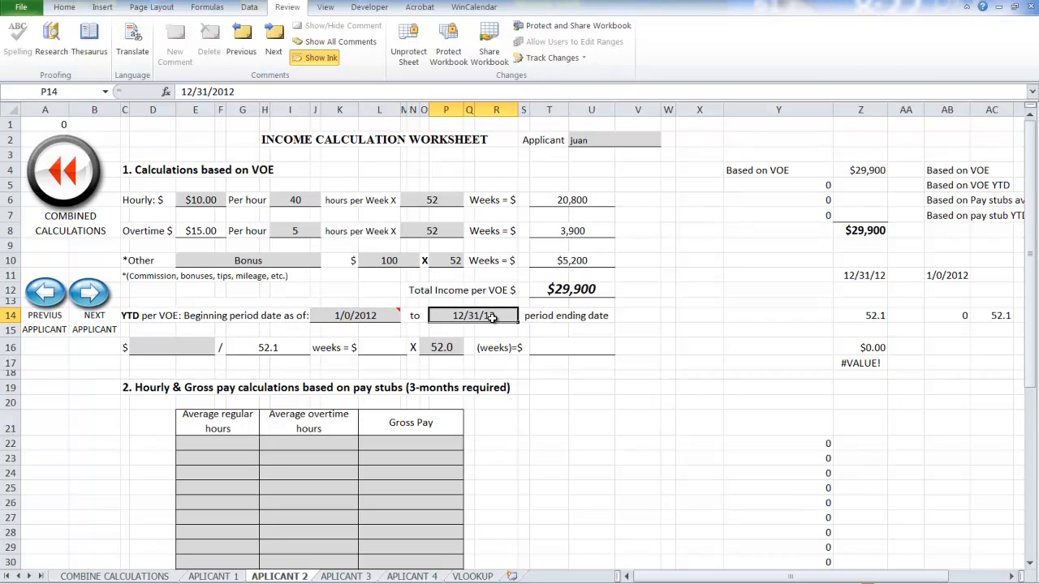
# Check the beginning and ending dates of the YTD per VOE period and enter year-to-date earnings of $29,000.
pyautogui.moveTo(369, 318)
pyautogui.click(350, 318)
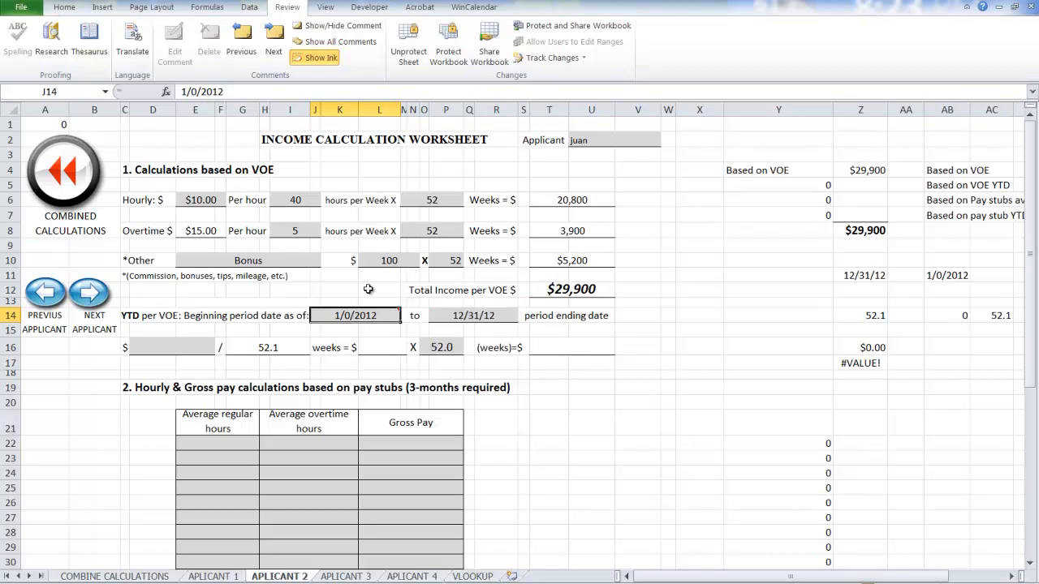
pyautogui.click(460, 315)
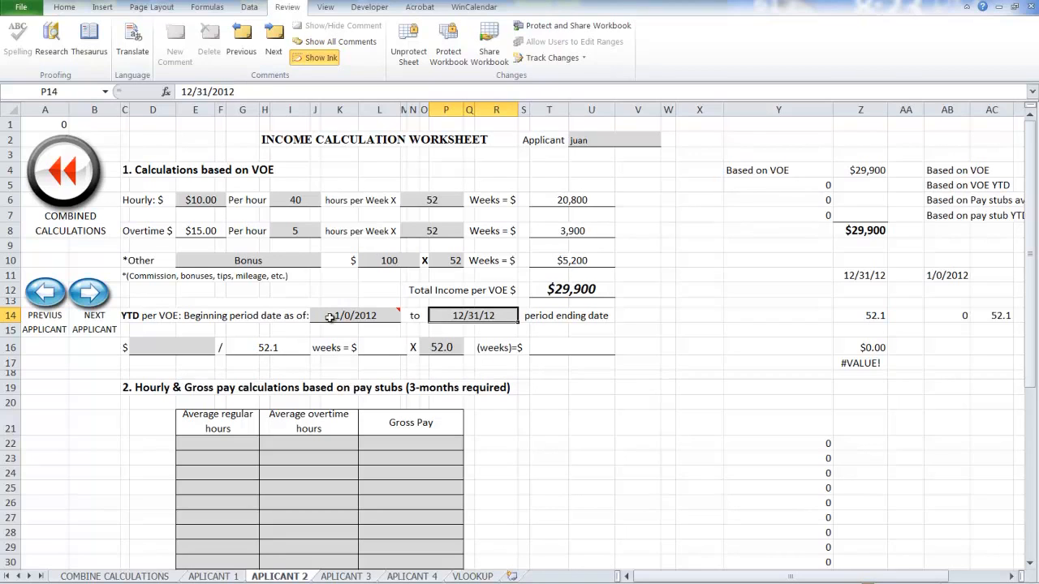
pyautogui.moveTo(340, 316)
pyautogui.click(172, 349)
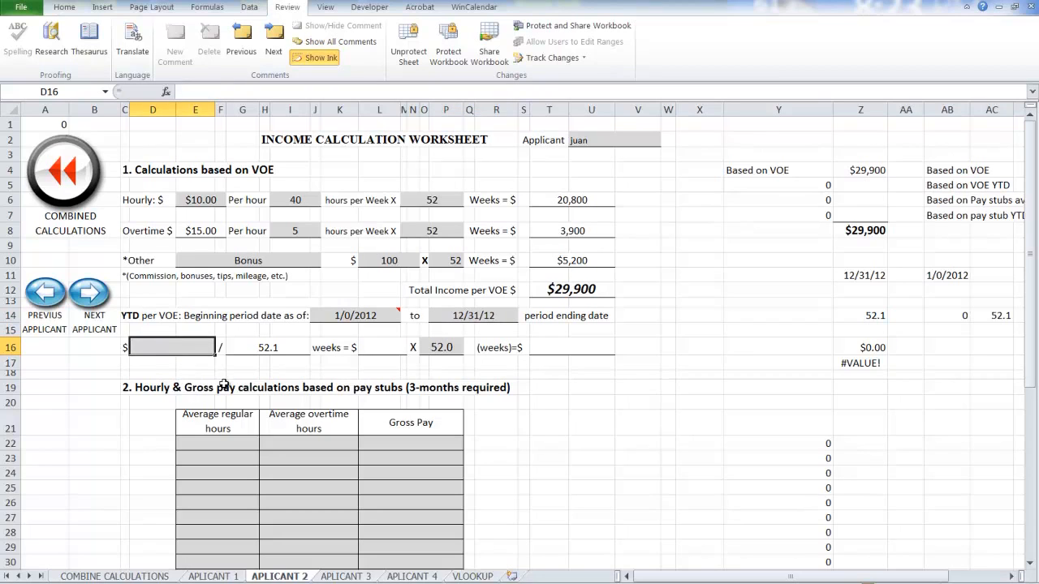
pyautogui.write('29000')
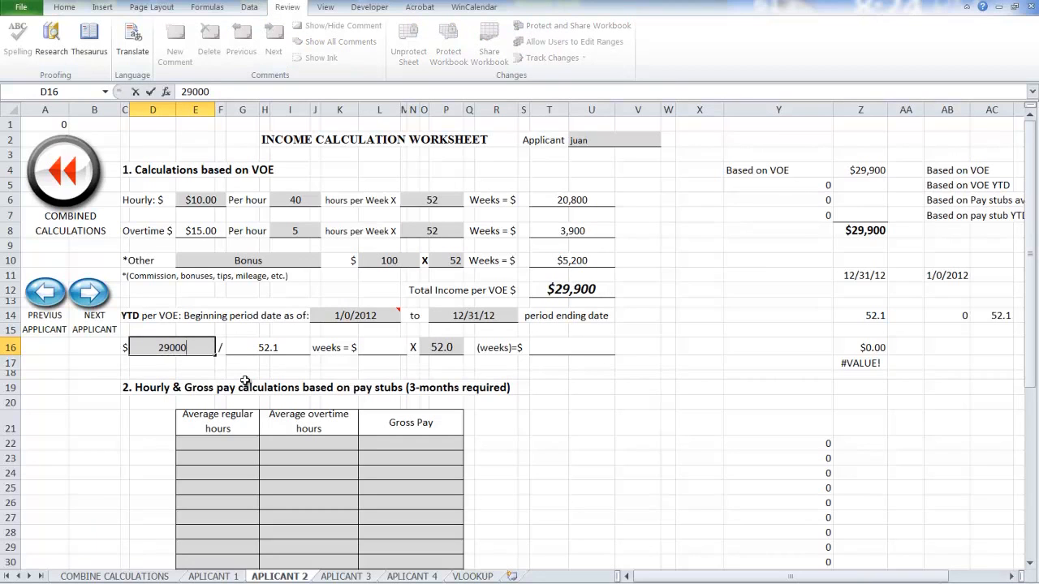
pyautogui.press('Return')
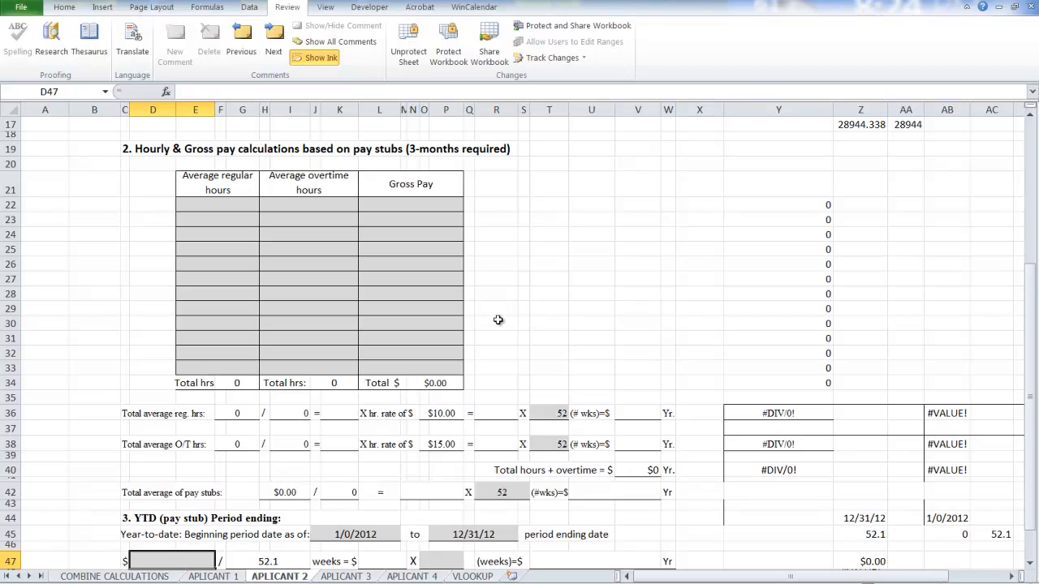
pyautogui.scroll(5, 500, 321)
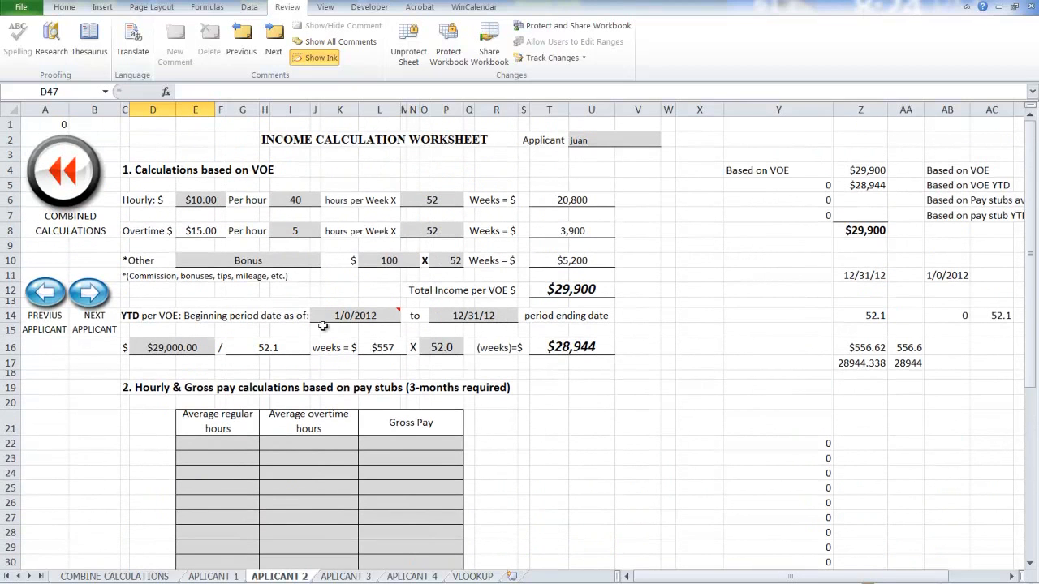
# Review the YTD per VOE calculation and the applicant's row on the combined household worksheet, returning to the applicant 2 worksheet.
pyautogui.click(192, 350)
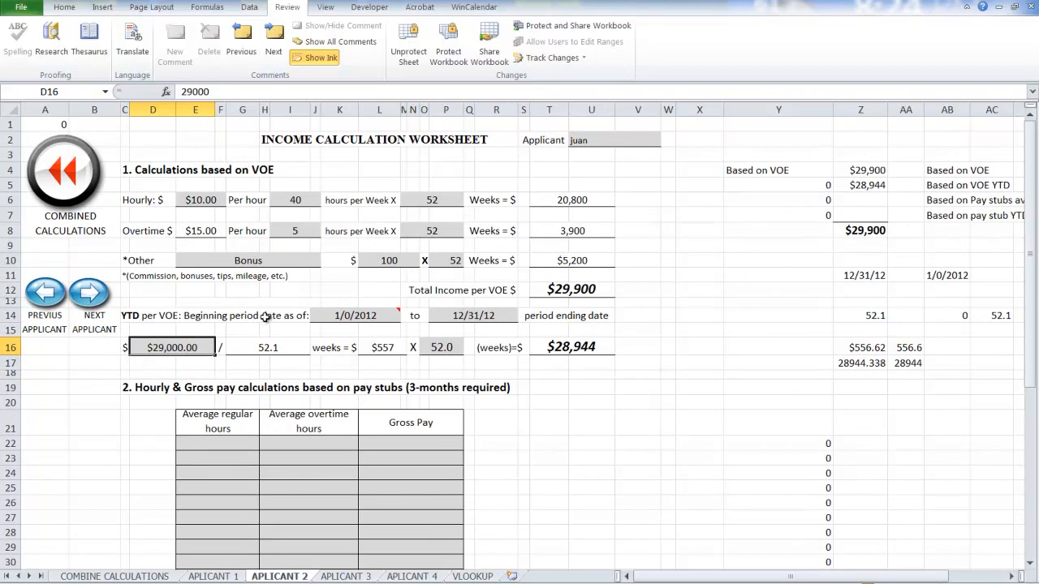
pyautogui.press('Tab')
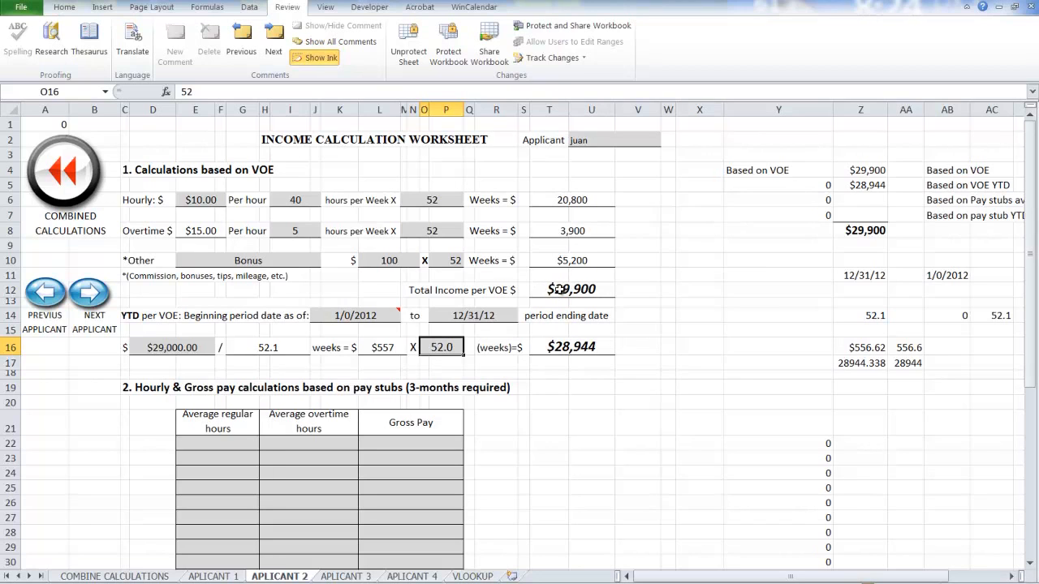
pyautogui.click(54, 178)
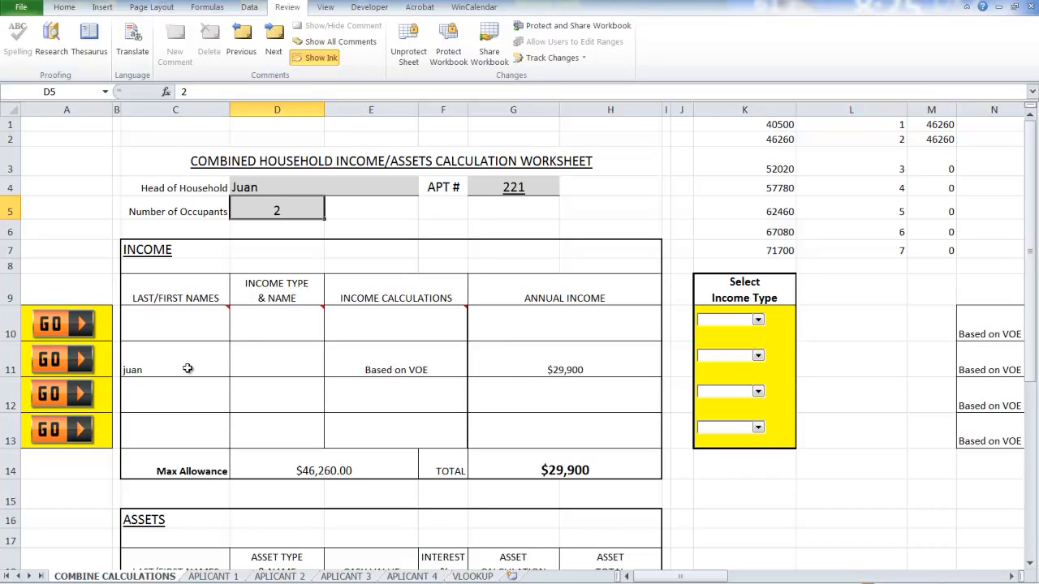
pyautogui.click(70, 365)
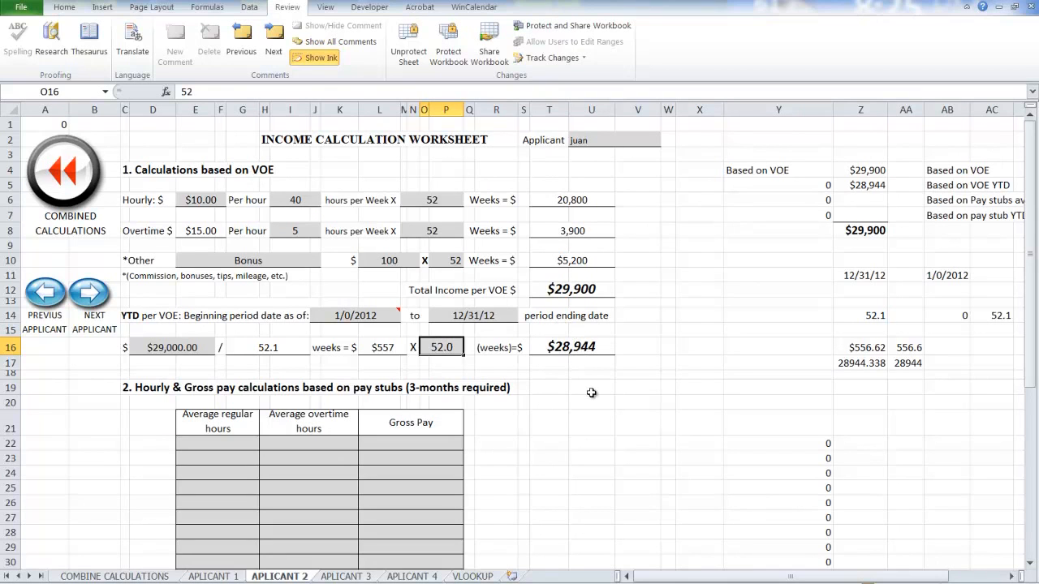
# Fill in the first pay stub row with 40 regular hours, 5 overtime hours and a gross pay of 400.
pyautogui.scroll(-3, 573, 398)
pyautogui.scroll(-1, 573, 398)
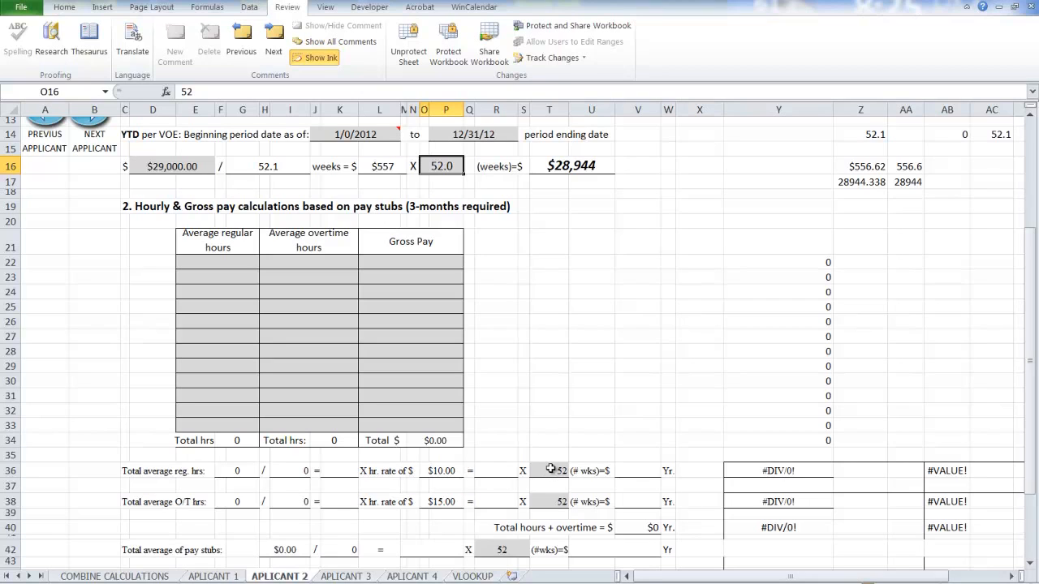
pyautogui.click(207, 260)
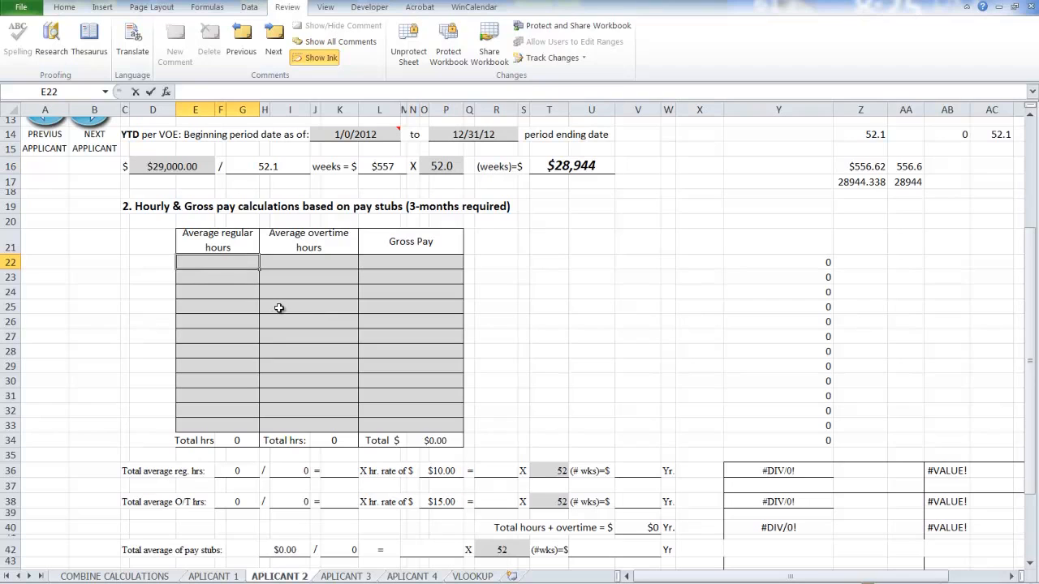
pyautogui.write('40')
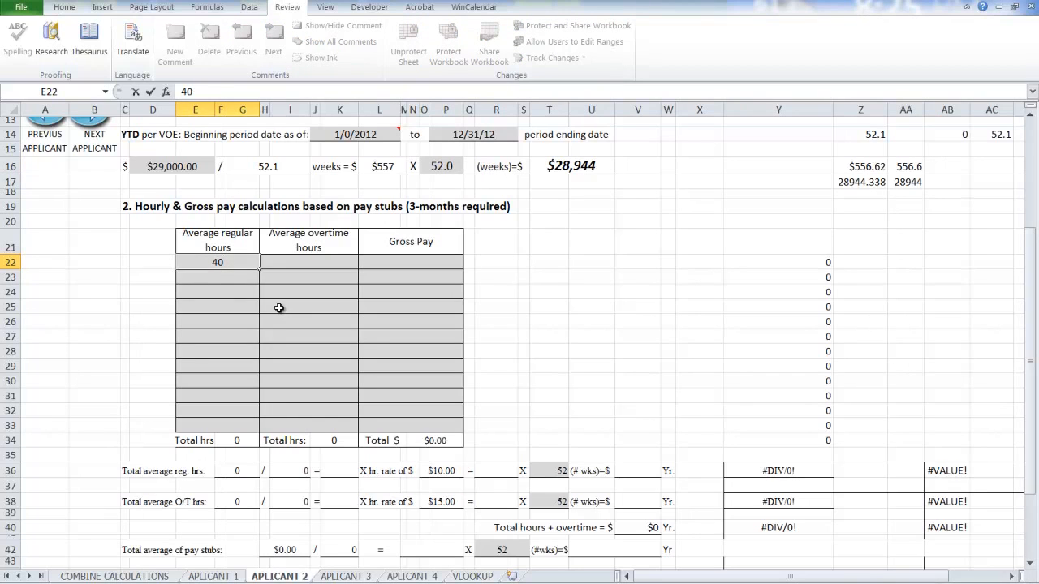
pyautogui.press('Tab')
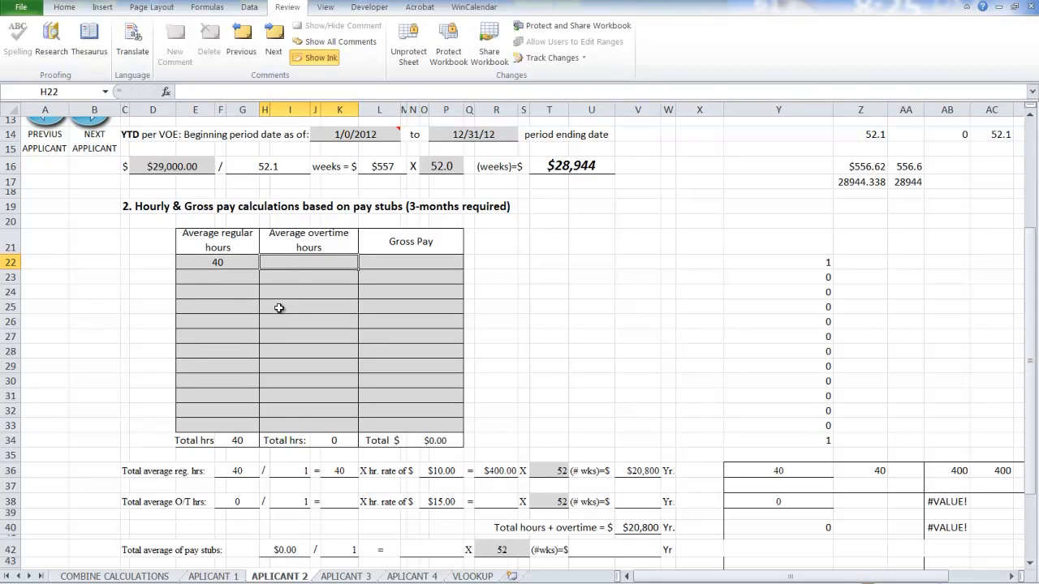
pyautogui.press('Tab')
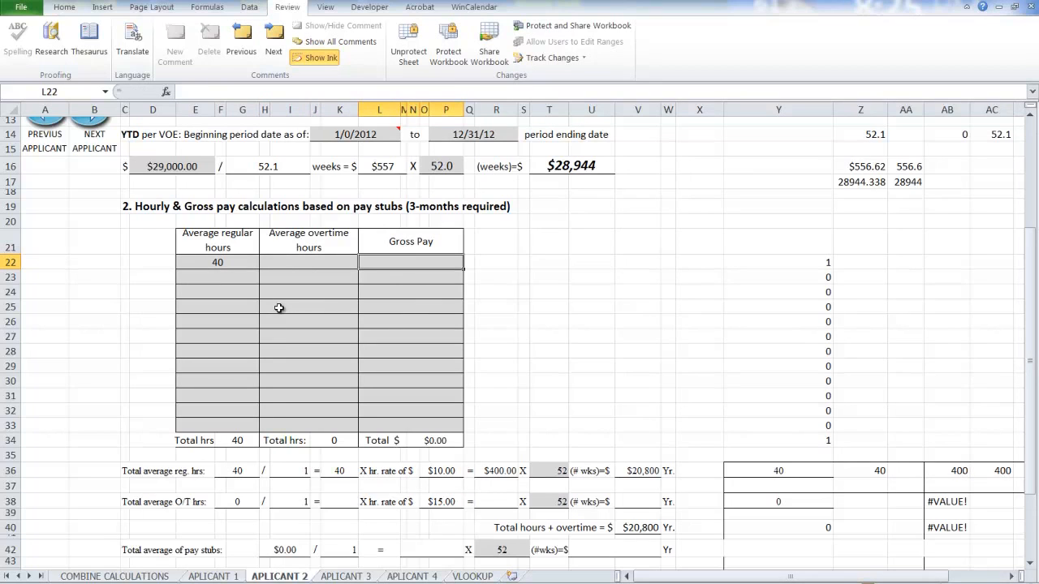
pyautogui.write('4')
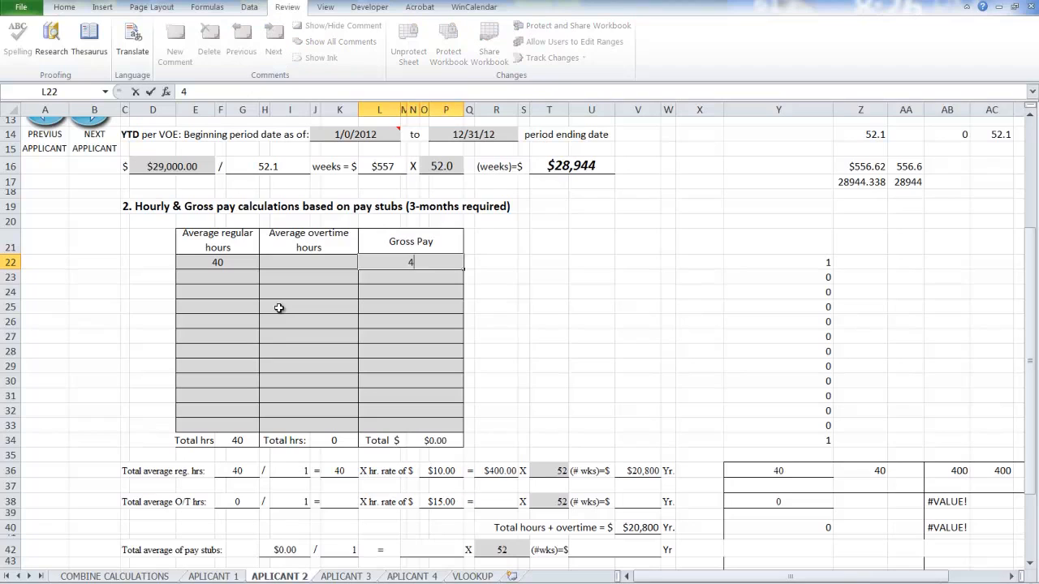
pyautogui.write('00')
pyautogui.press('Return')
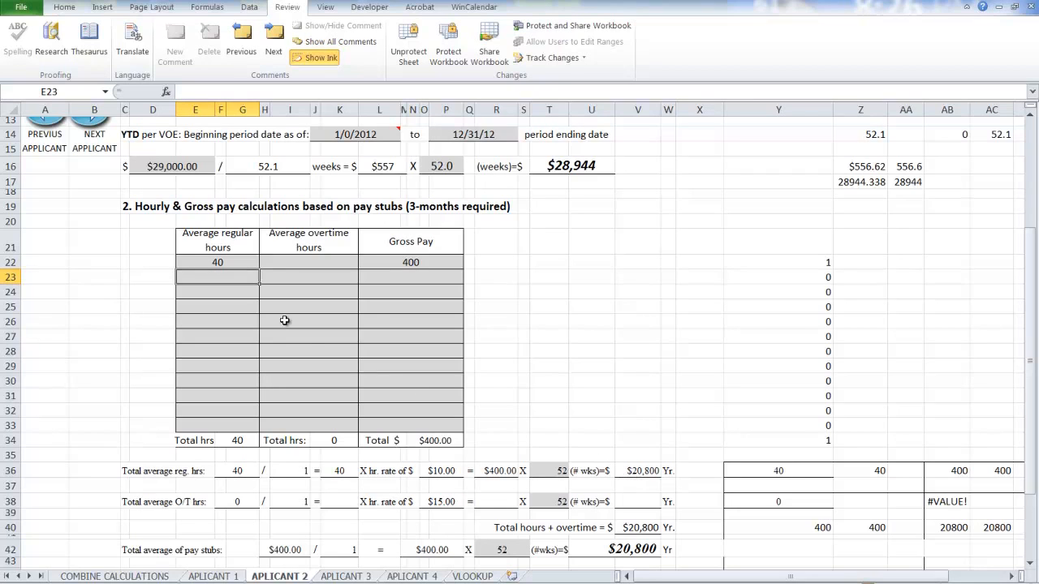
pyautogui.click(302, 258)
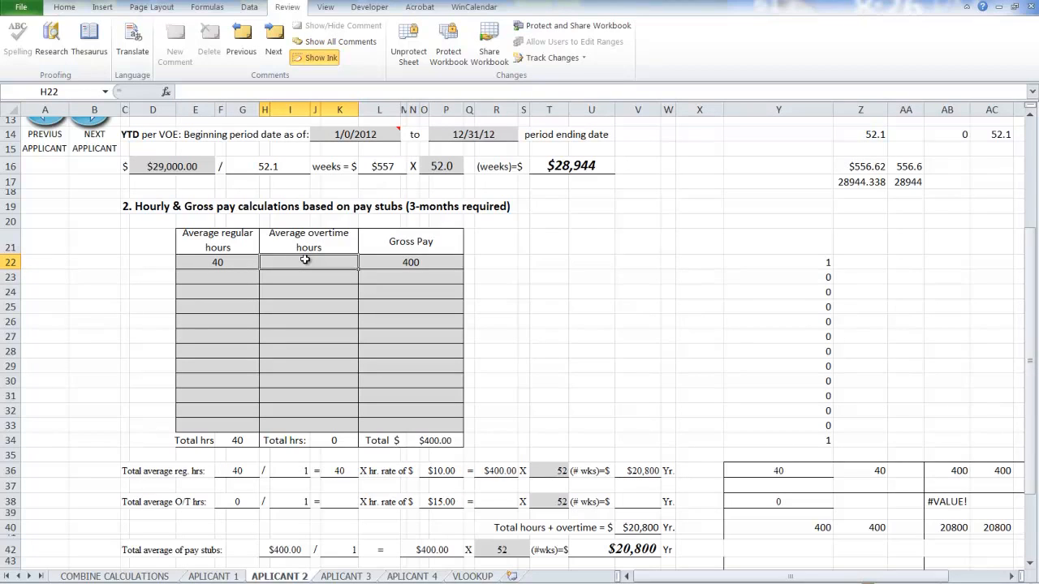
pyautogui.write('5')
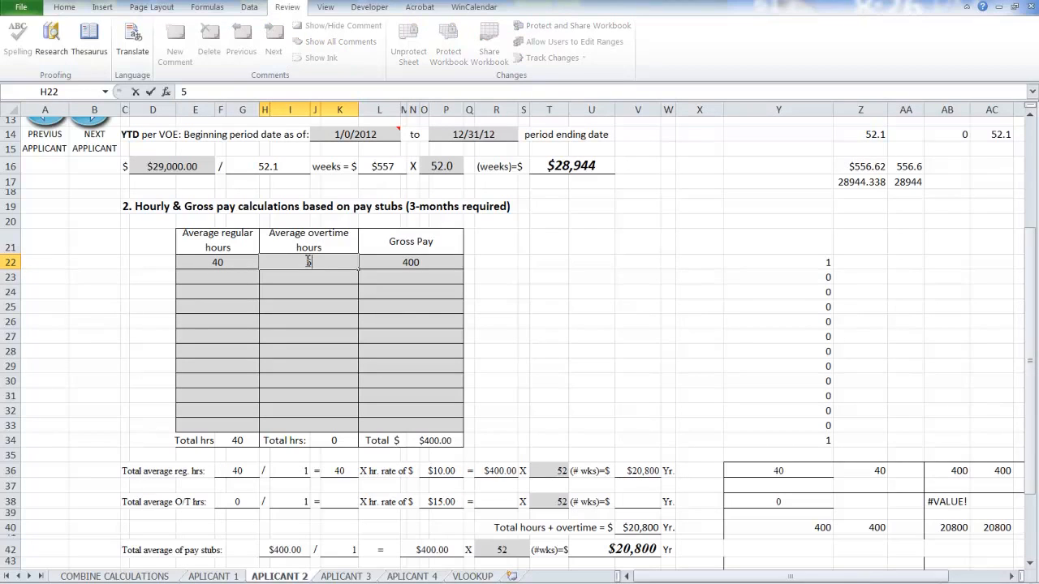
pyautogui.press('Tab')
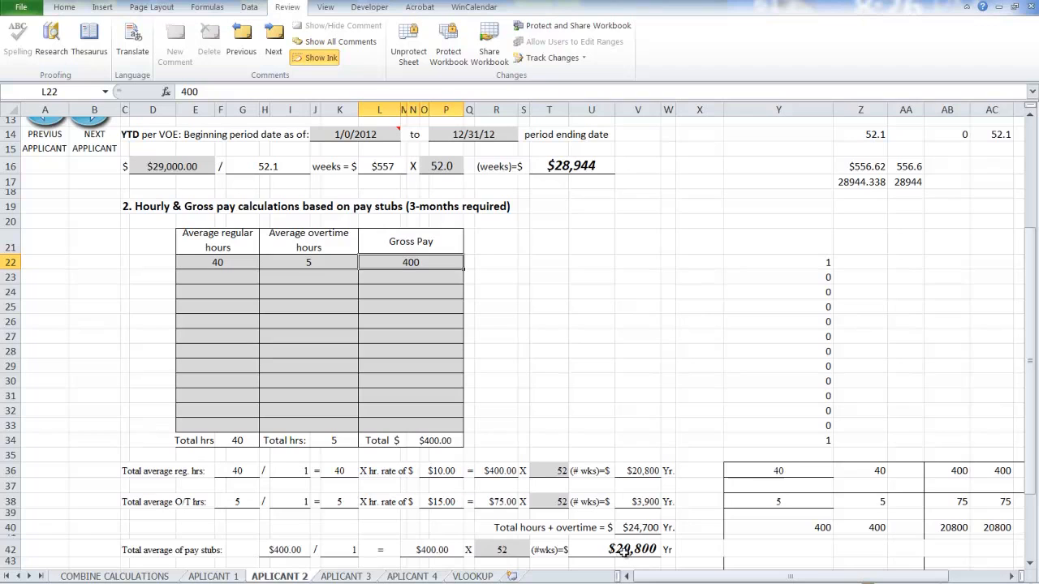
# Check the period dates and enter 50,000 as the year-to-date earnings in the YTD (pay stub) section.
pyautogui.scroll(-1, 623, 551)
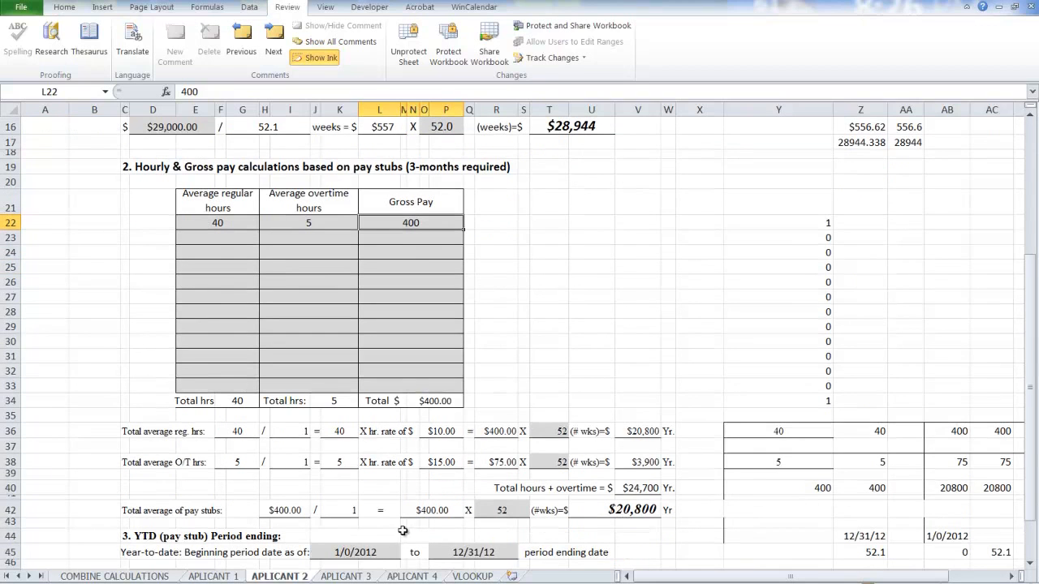
pyautogui.scroll(-2, 608, 528)
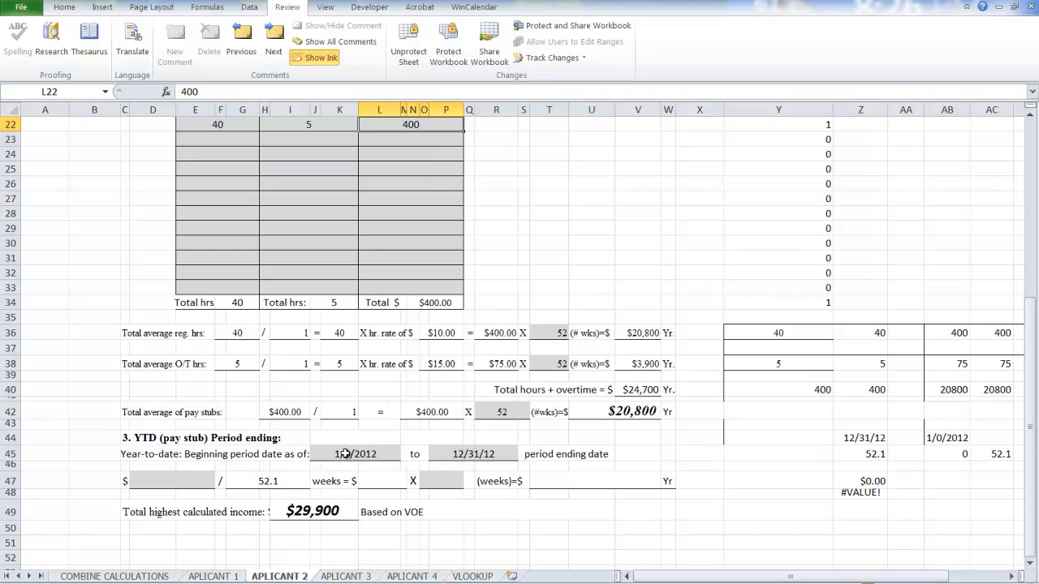
pyautogui.scroll(6, 330, 452)
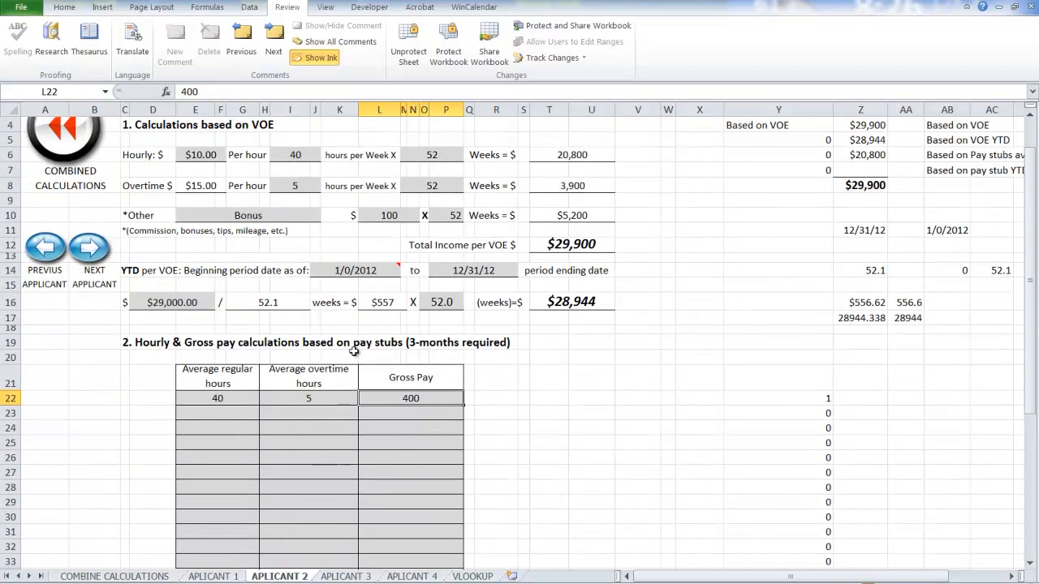
pyautogui.moveTo(349, 271)
pyautogui.scroll(-4, 508, 448)
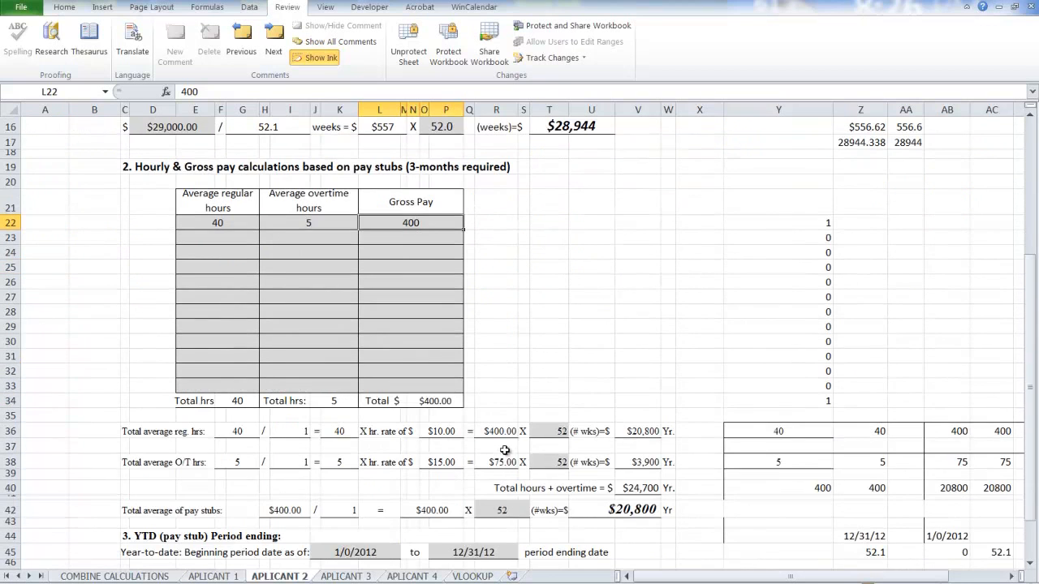
pyautogui.scroll(-2, 505, 450)
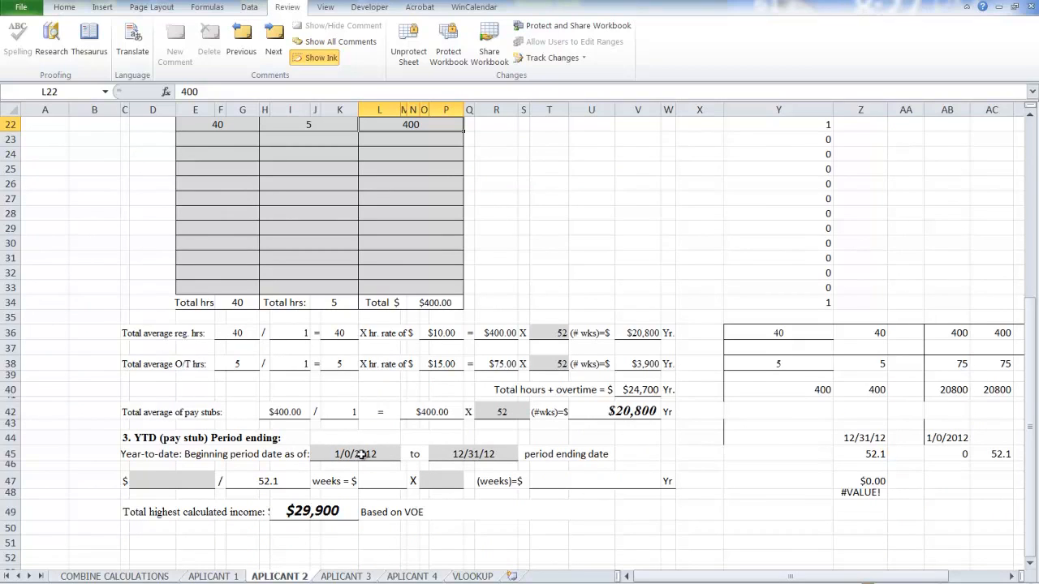
pyautogui.click(191, 481)
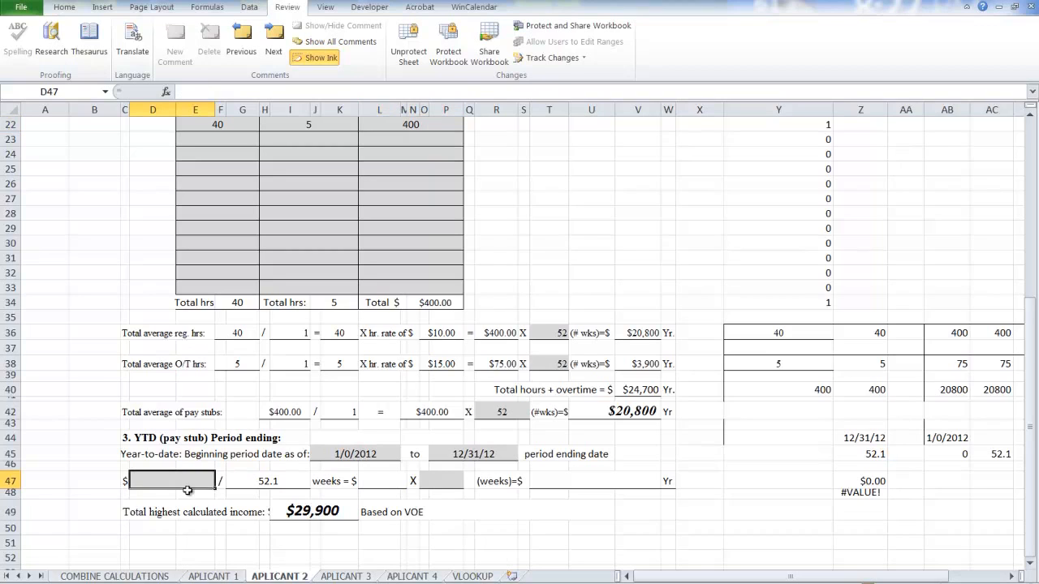
pyautogui.write('50000')
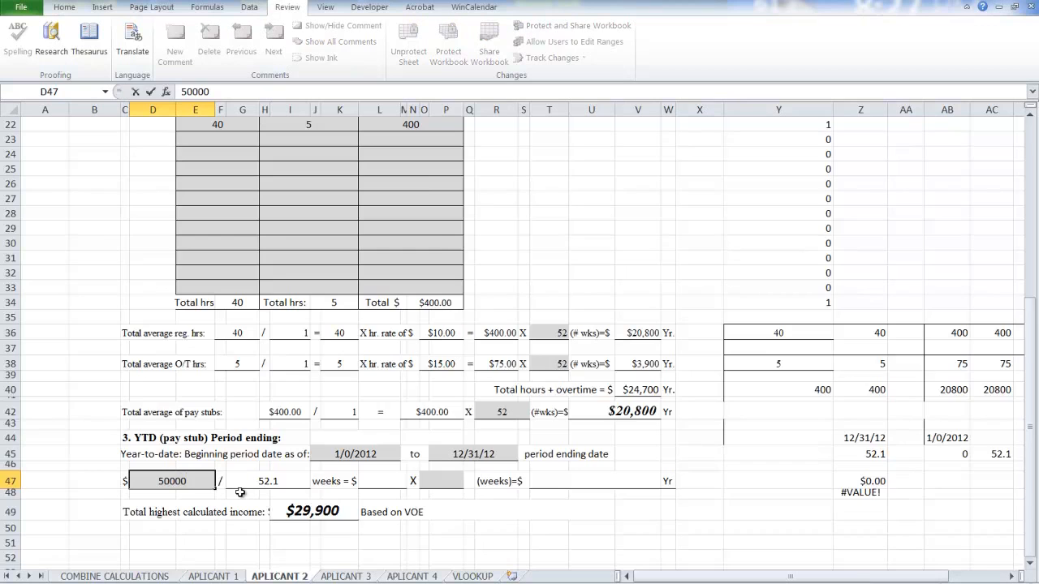
pyautogui.press('Return')
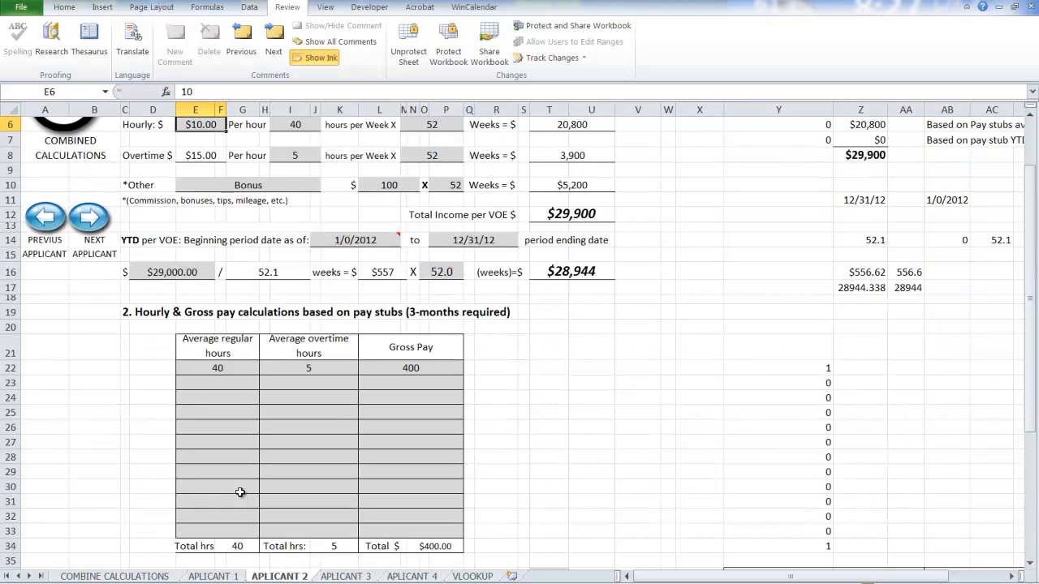
# Set the YTD (pay stub) calculation to 52 weeks and compare the highest calculated income with the VOE totals.
pyautogui.scroll(-4, 536, 499)
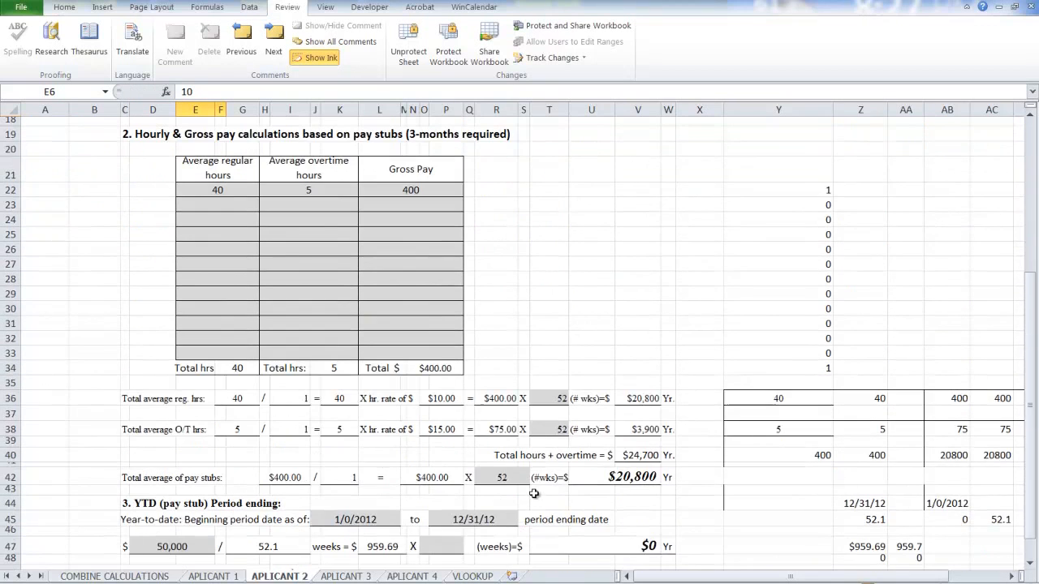
pyautogui.scroll(-2, 525, 492)
pyautogui.click(442, 450)
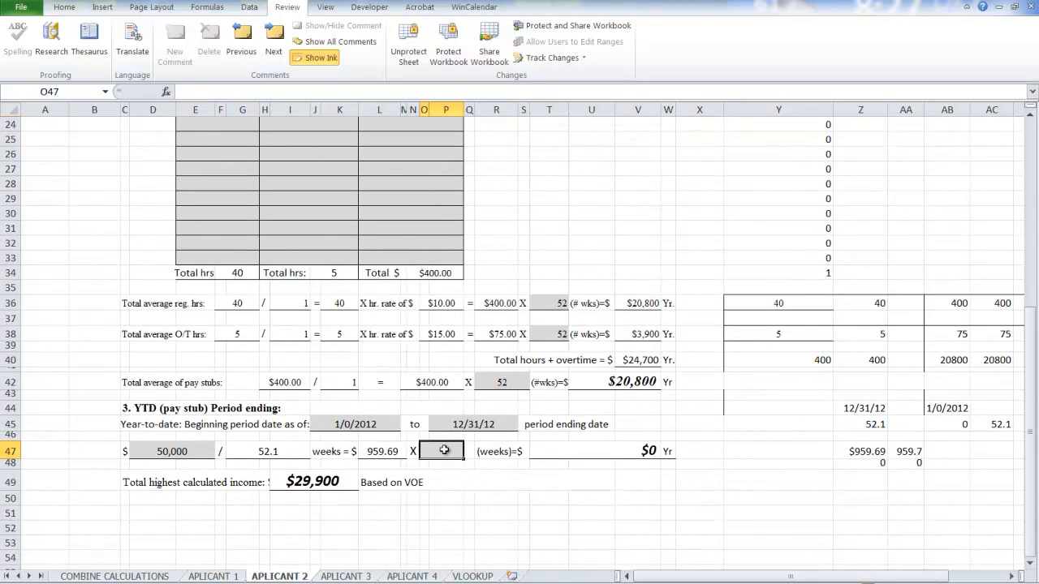
pyautogui.write('52')
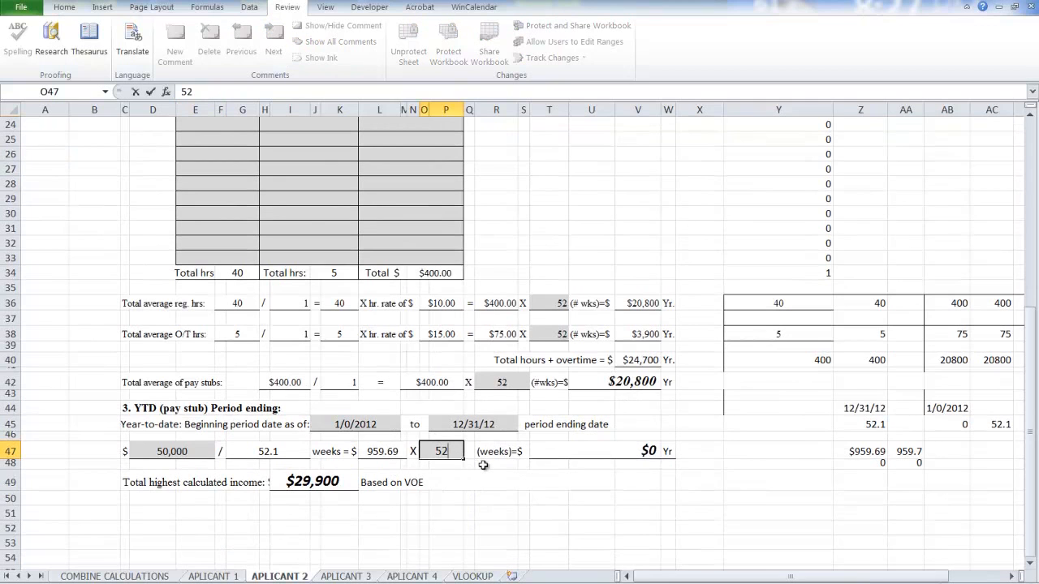
pyautogui.press('Return')
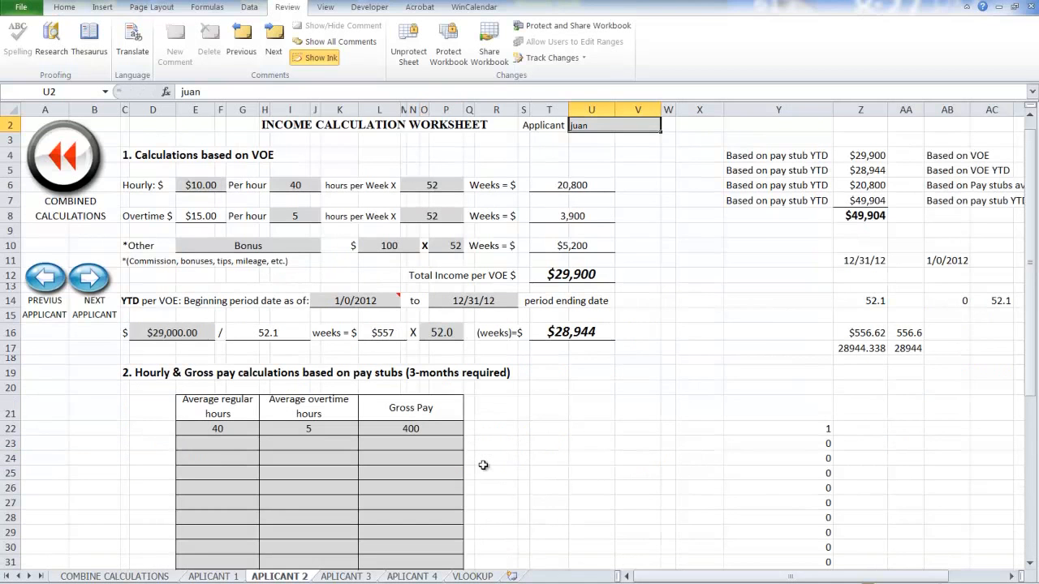
pyautogui.scroll(-7, 520, 472)
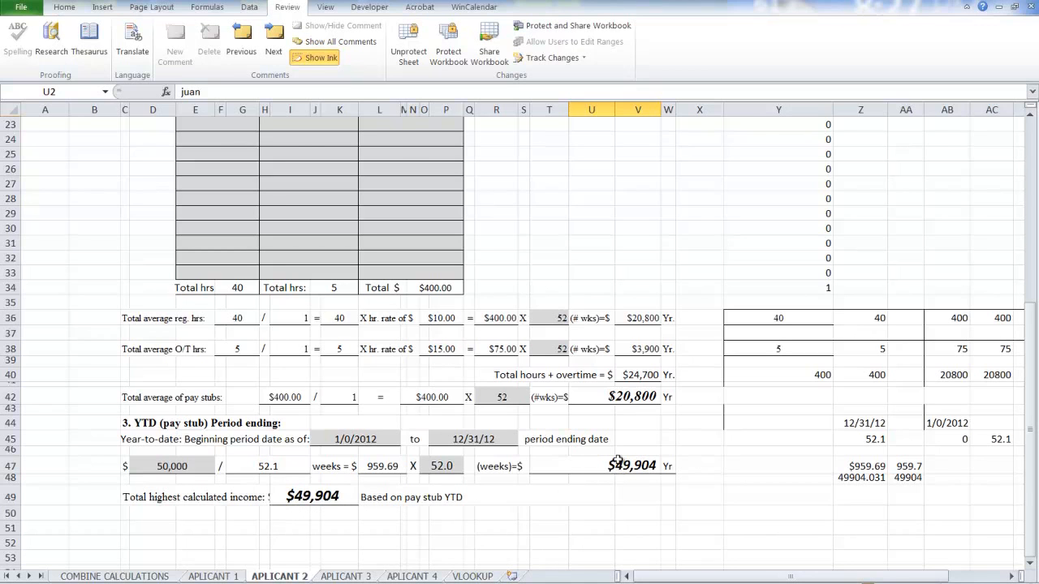
pyautogui.scroll(6, 618, 463)
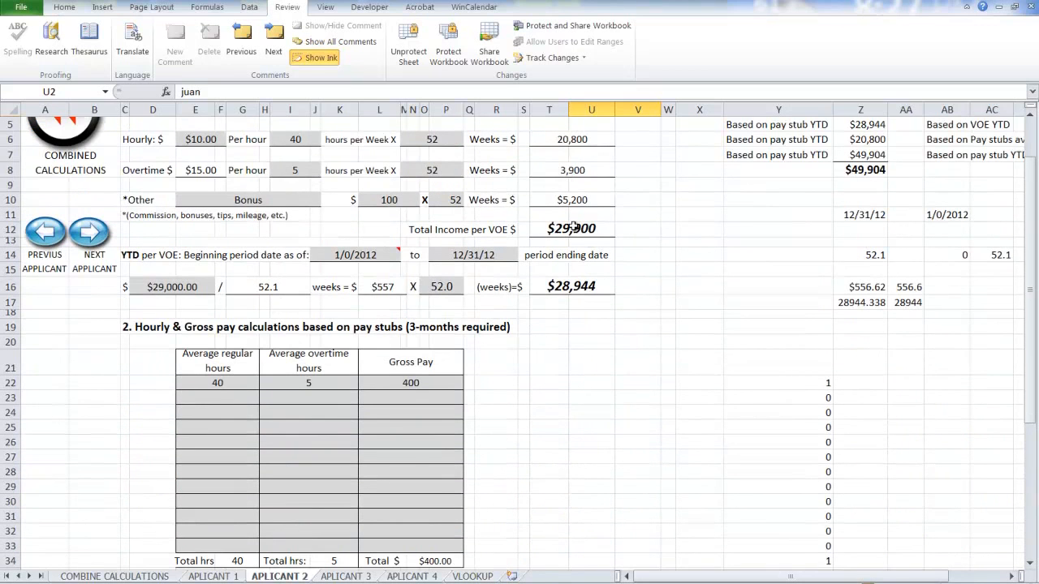
pyautogui.scroll(-8, 572, 417)
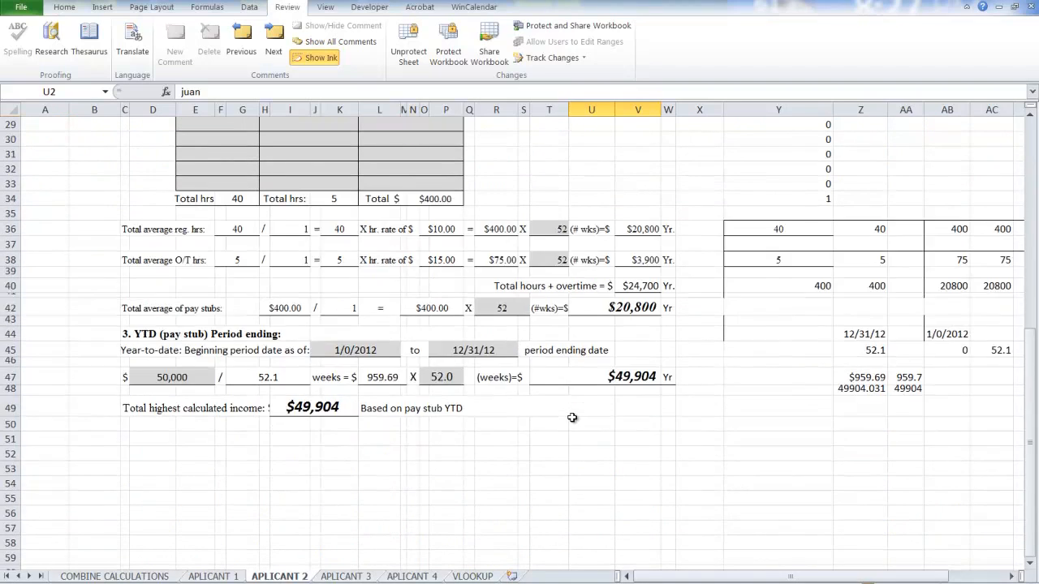
# Return to the combined household worksheet, choose Employment as the second applicant's income type, and change it to Sell-Employment.
pyautogui.scroll(9, 572, 417)
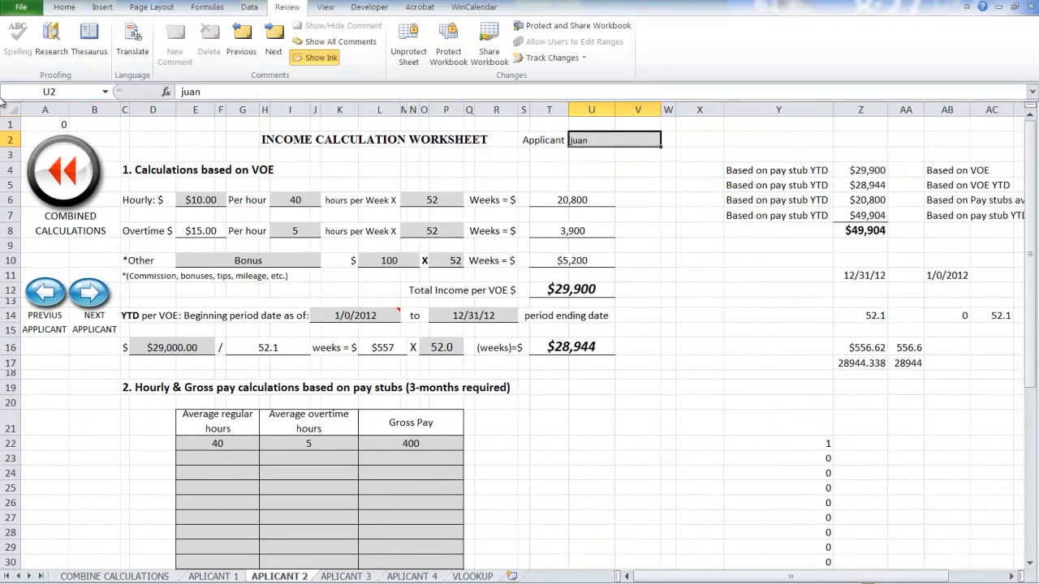
pyautogui.click(68, 173)
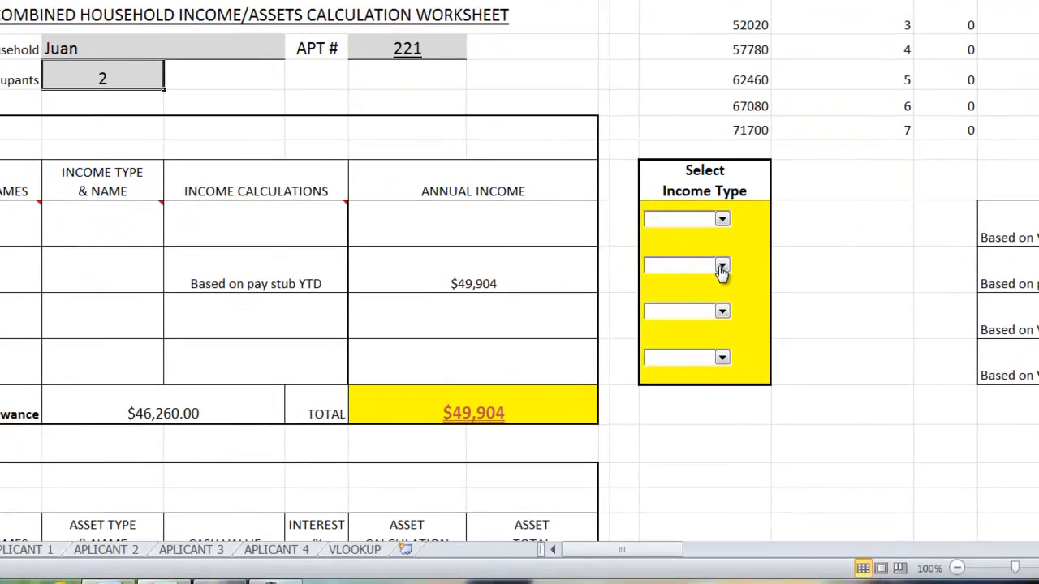
pyautogui.click(757, 356)
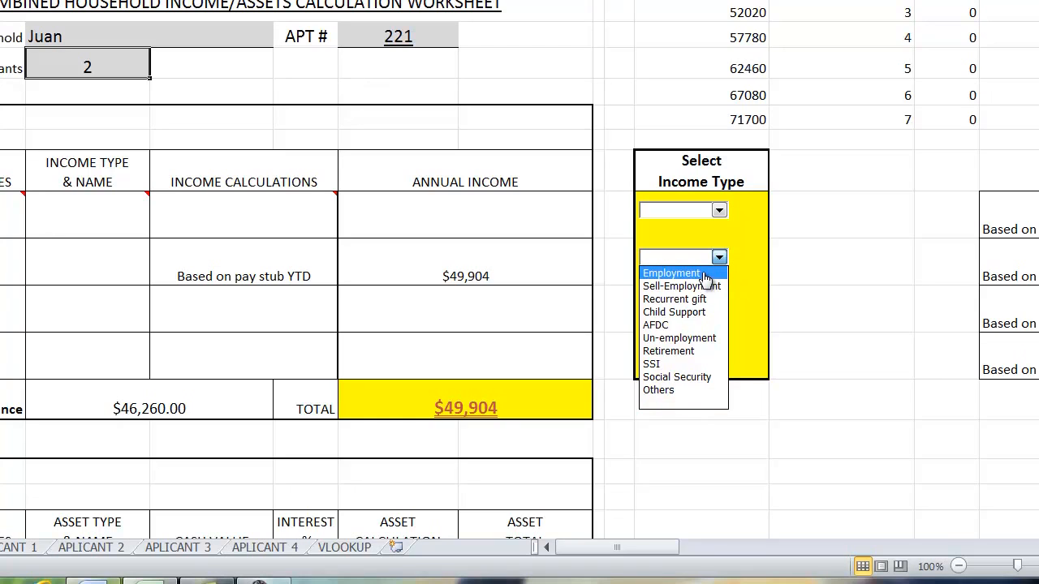
pyautogui.click(703, 274)
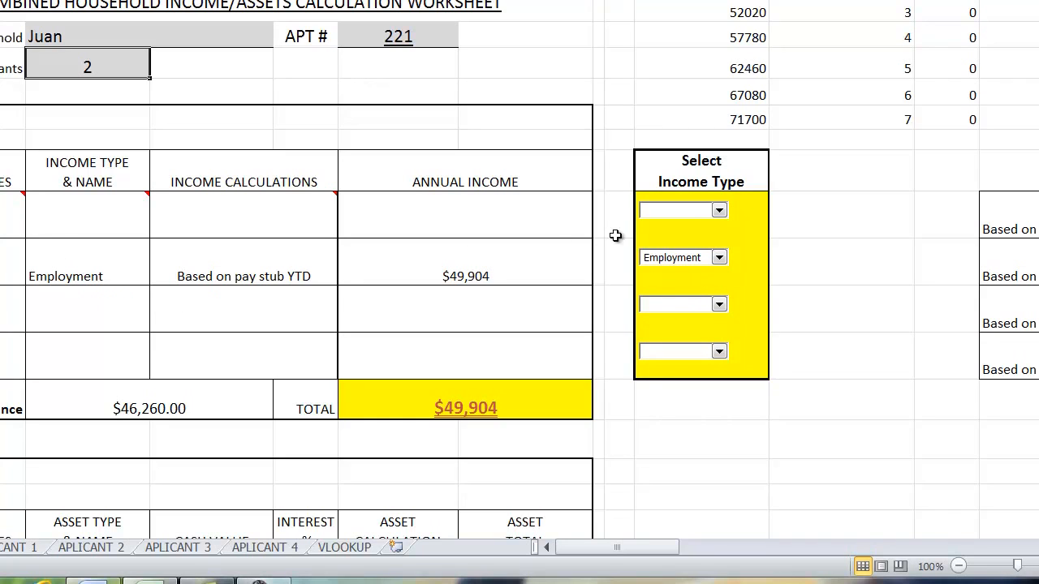
pyautogui.click(719, 259)
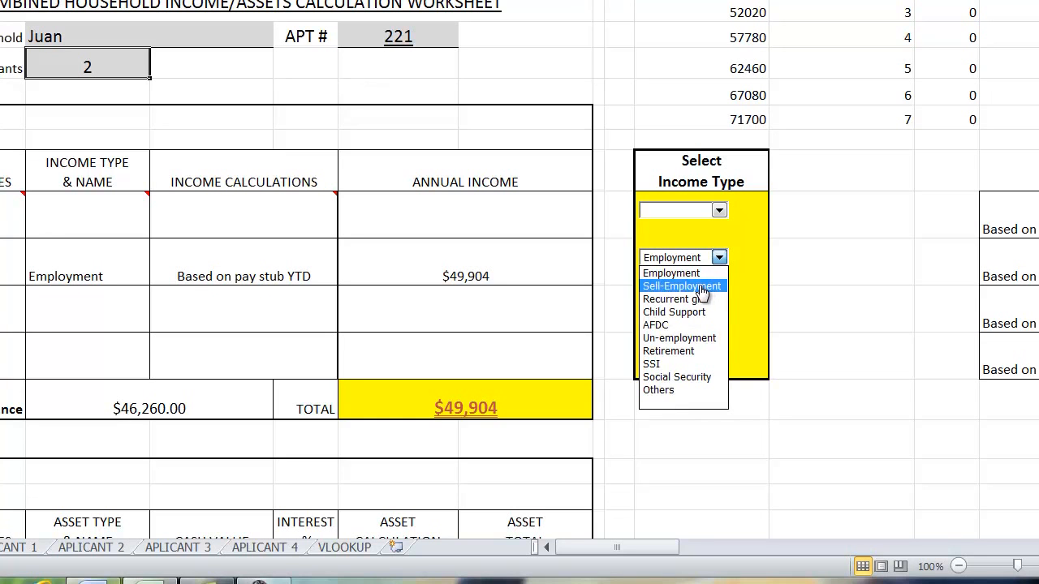
pyautogui.click(699, 286)
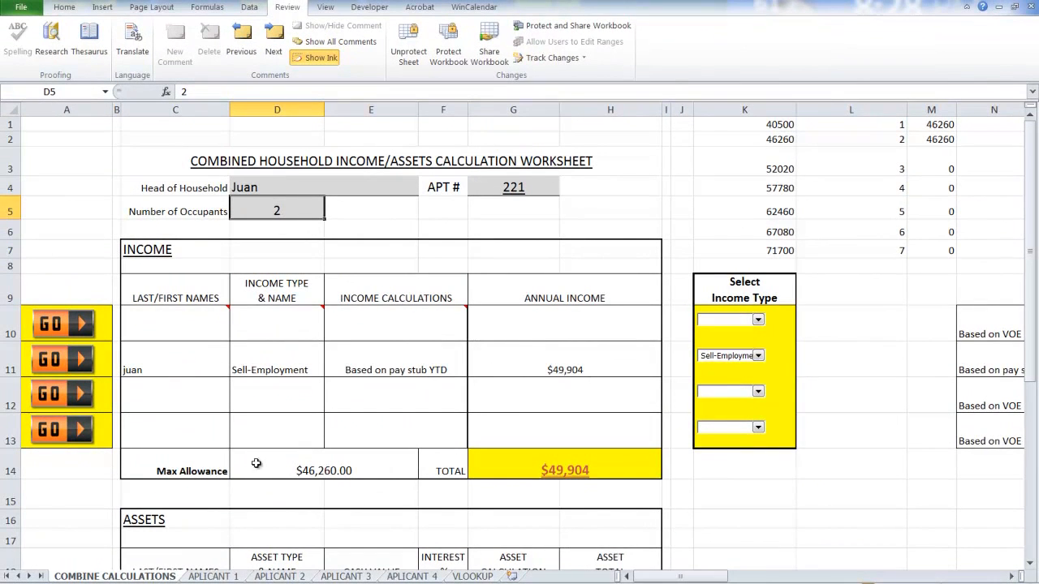
# Look at the Applicant 1 income calculation worksheet and return to the combined household worksheet.
pyautogui.click(227, 576)
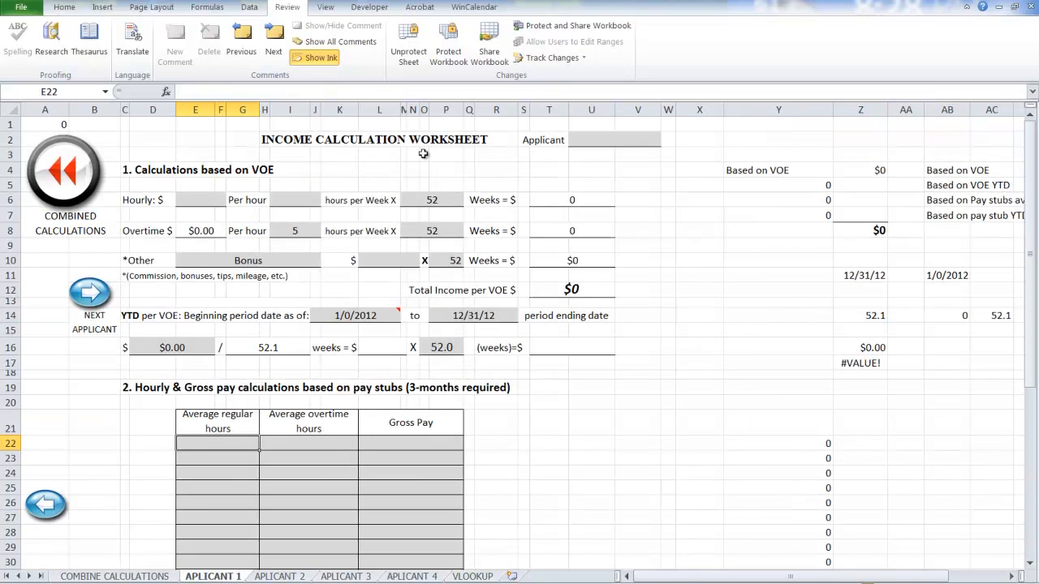
pyautogui.click(68, 179)
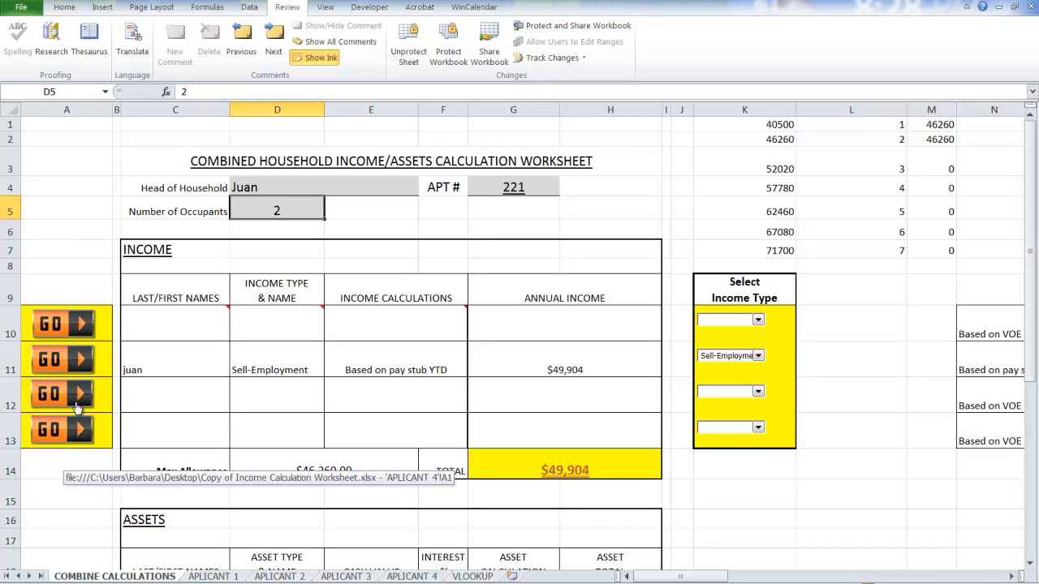
# Set the third applicant's income type to Employment, and visit that applicant's worksheet before returning to the combined calculations.
pyautogui.click(758, 392)
pyautogui.click(717, 406)
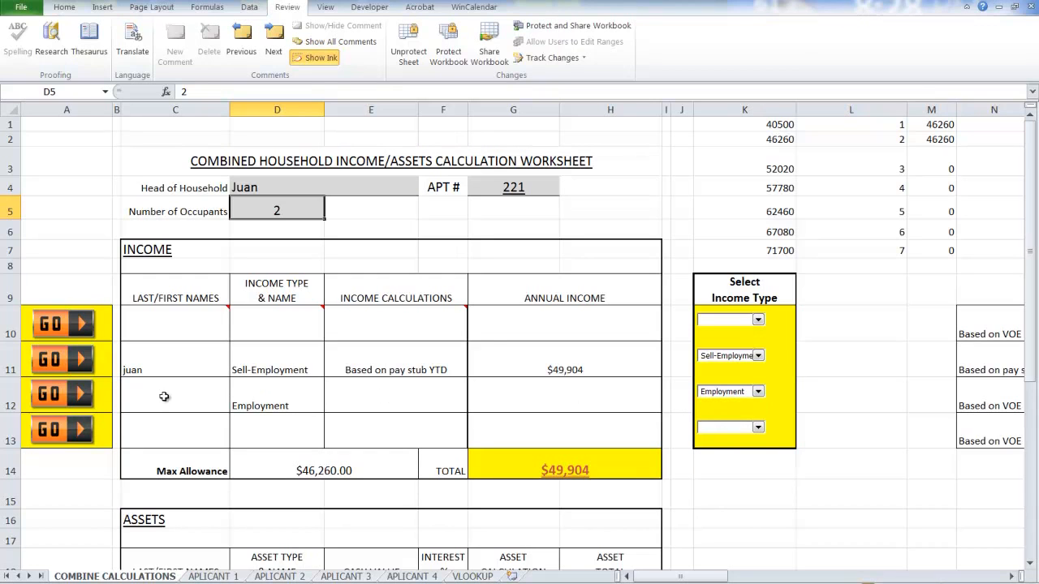
pyautogui.click(66, 394)
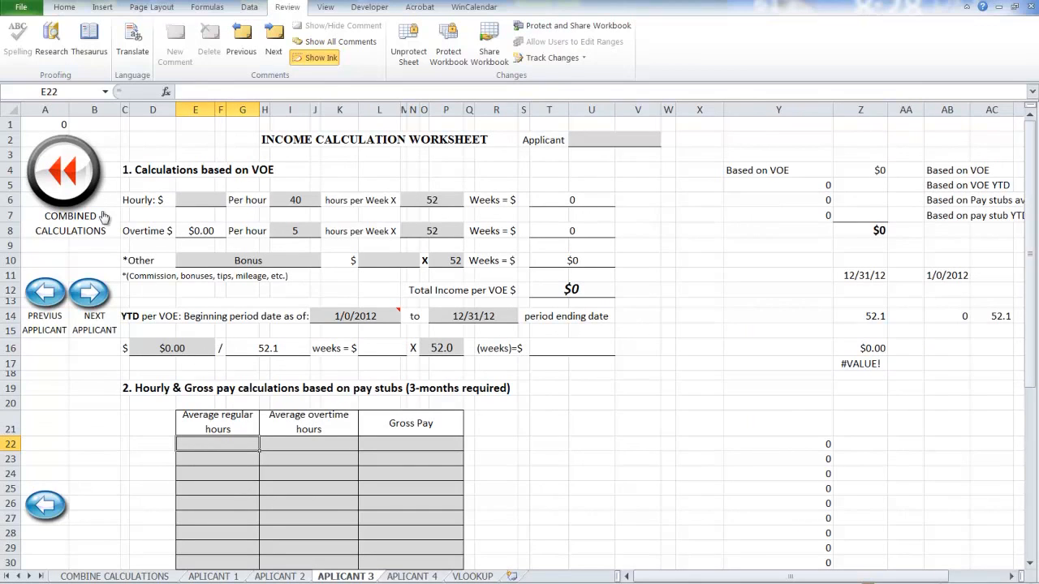
pyautogui.click(71, 174)
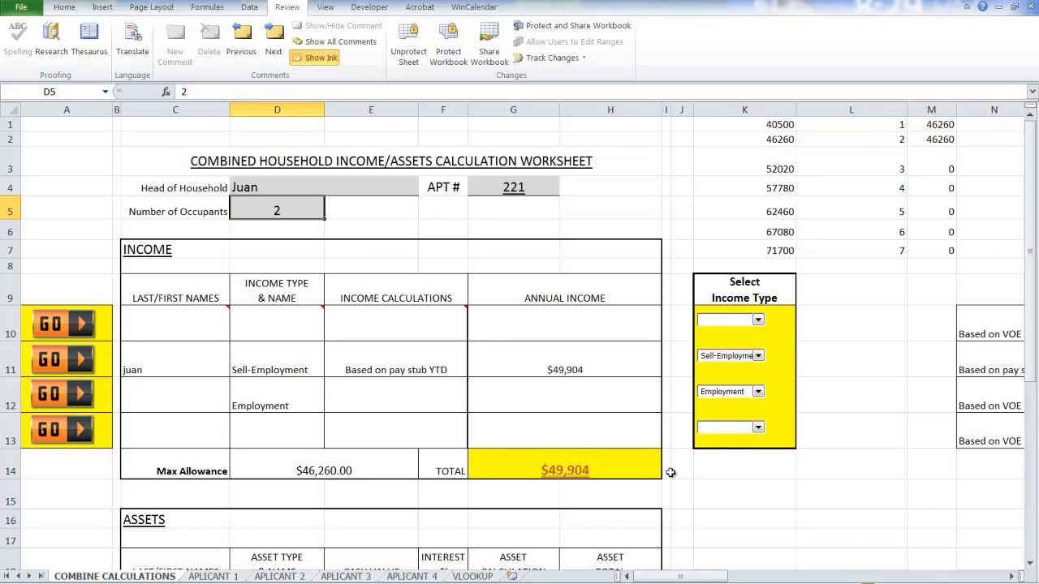
# Enter a cash value of 1000 in the second row of the Assets table and check the asset totals.
pyautogui.scroll(-3, 675, 474)
pyautogui.scroll(-1, 666, 474)
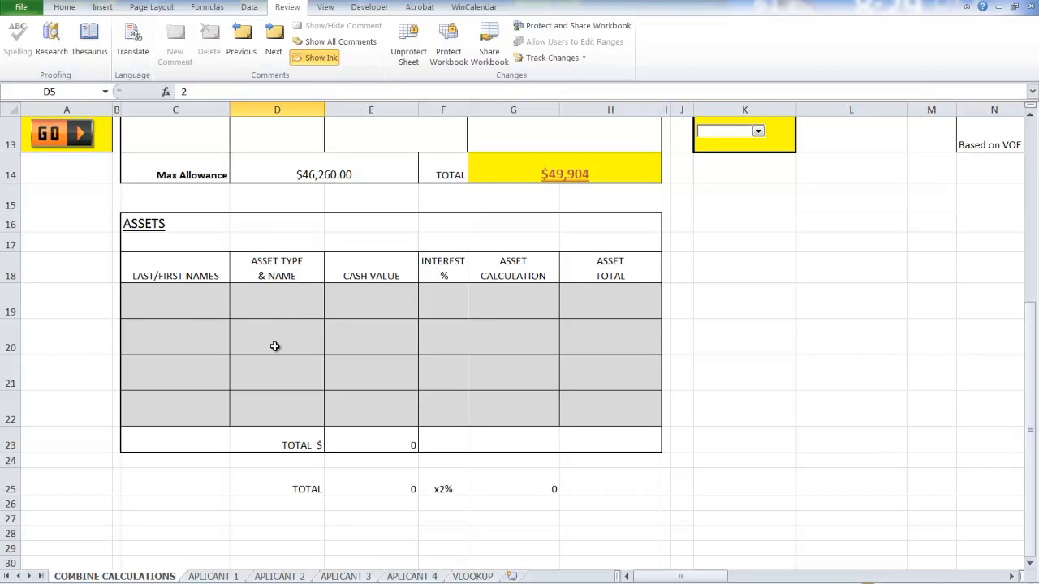
pyautogui.scroll(2, 277, 351)
pyautogui.scroll(-3, 277, 349)
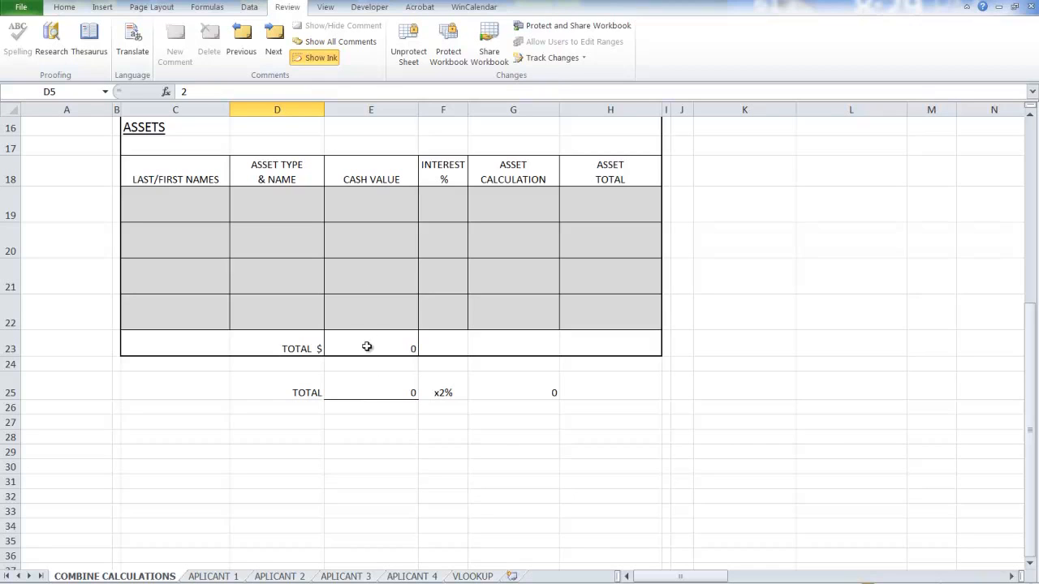
pyautogui.click(355, 227)
pyautogui.write('1')
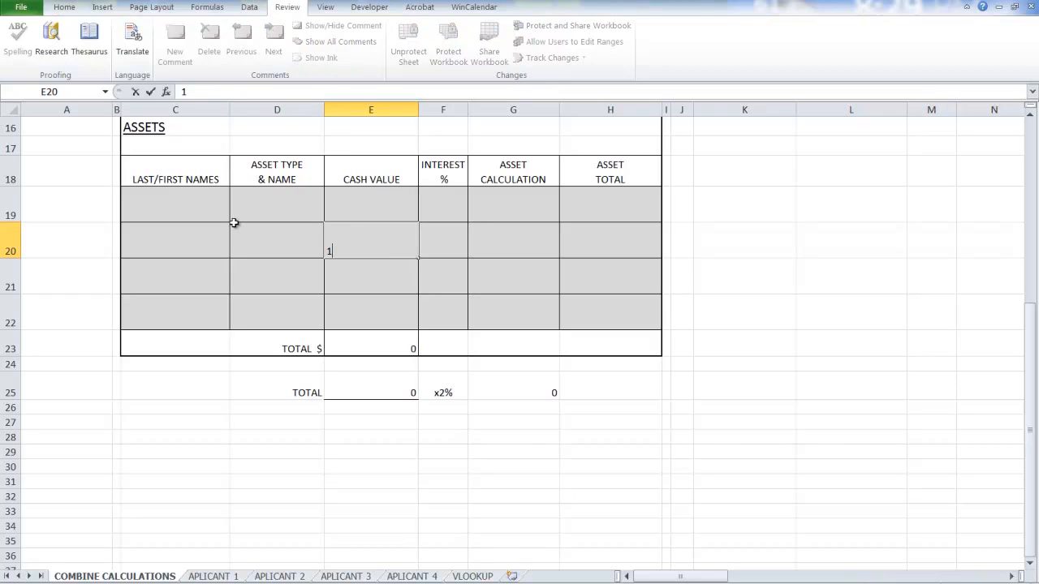
pyautogui.write('000')
pyautogui.press('Tab')
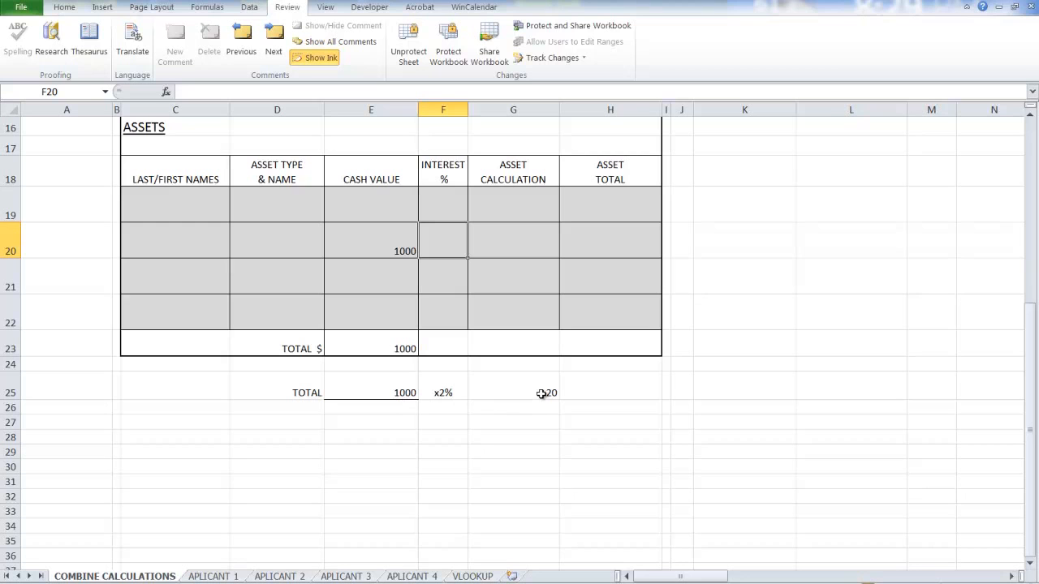
pyautogui.scroll(5, 472, 388)
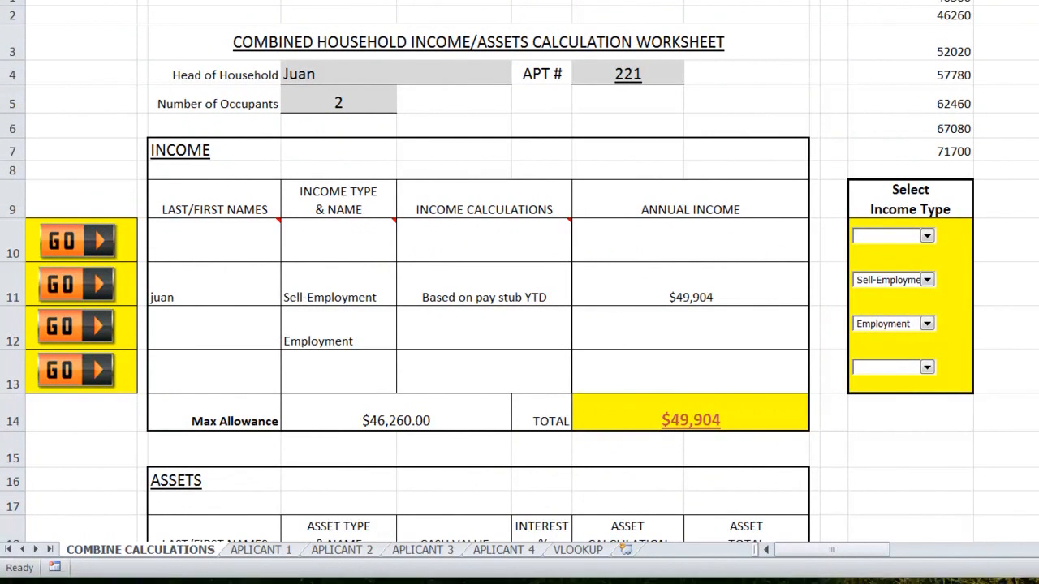
pyautogui.click(501, 582)
pyautogui.click(877, 510)
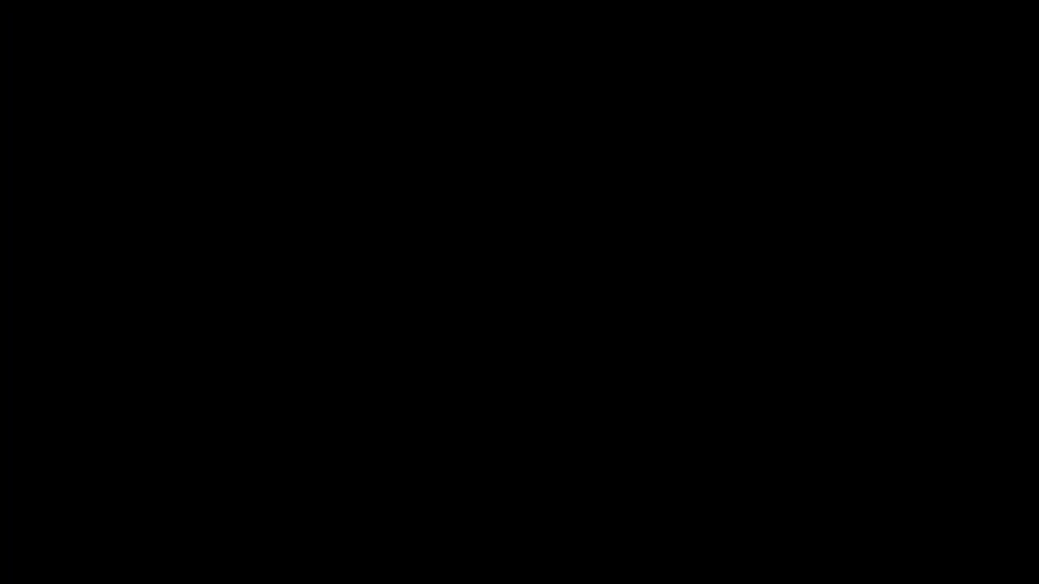